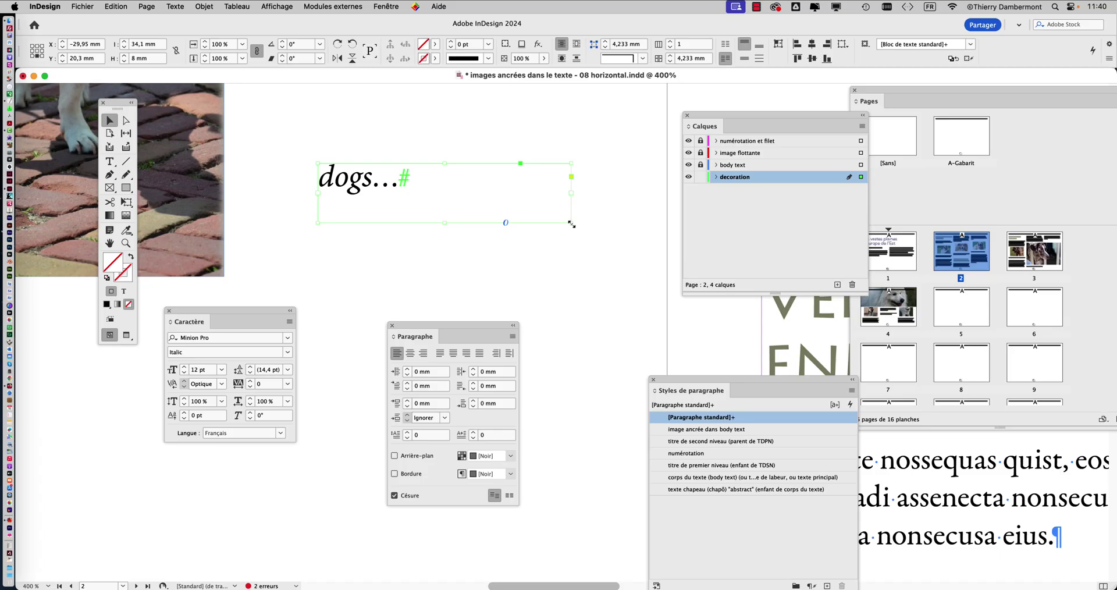
Step: Fit the "dogs…" text frame on the pasteboard to its text
{"action": "double_click", "coordinate": [572, 224]}
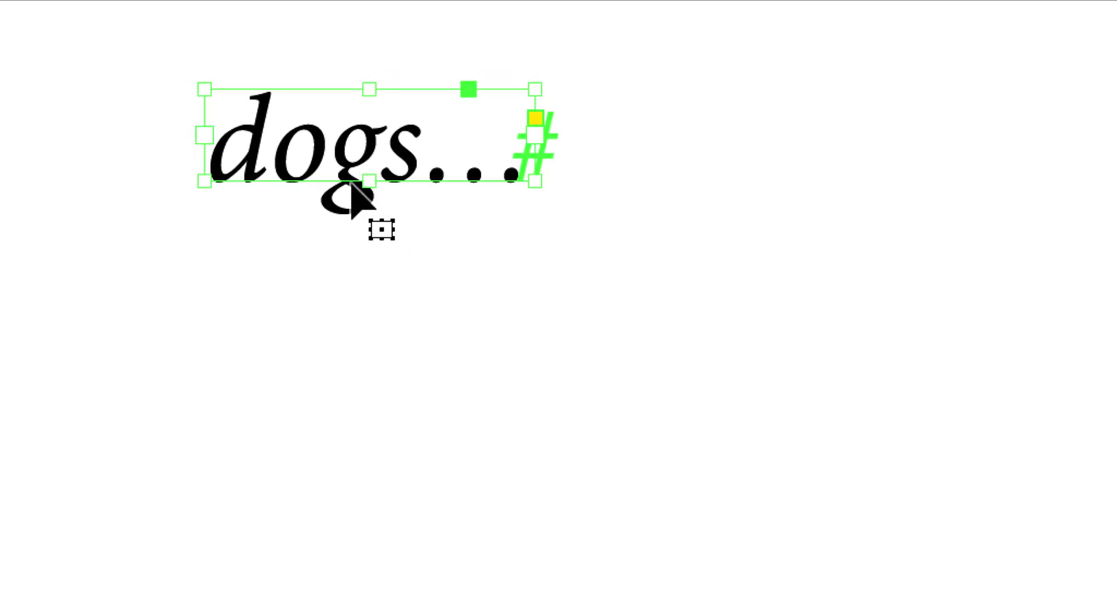
{"action": "left_click_drag", "start_coordinate": [391, 185], "coordinate": [492, 256]}
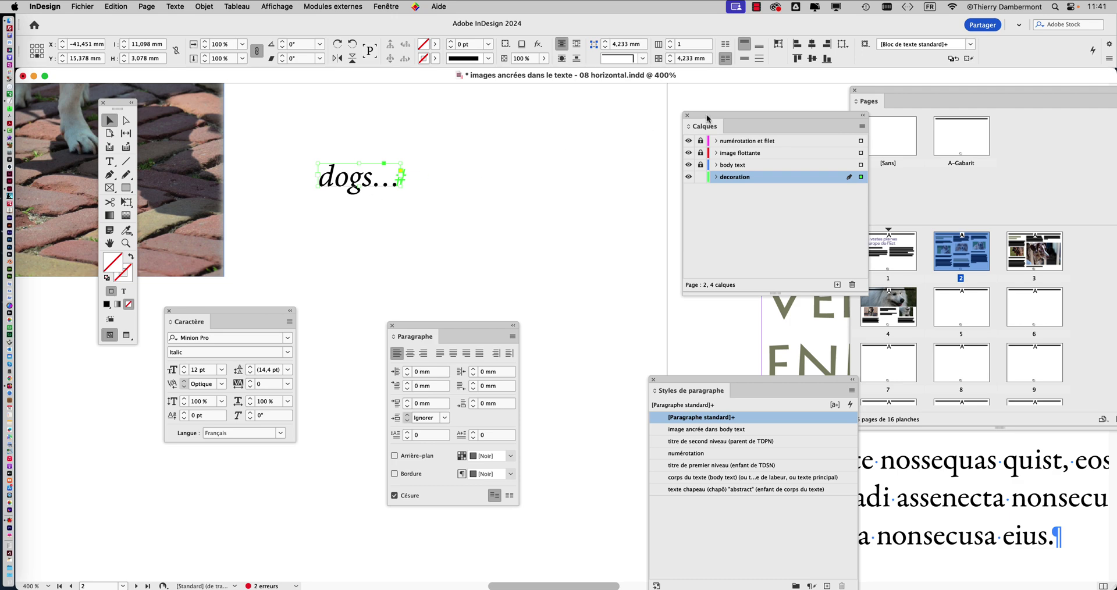
Step: Scale the "dogs…" frame together with its text to about 126 × 35 mm using Free Transform and place it over page 2's first heading
{"action": "scroll", "coordinate": [508, 188], "scroll_direction": "down", "scroll_amount": 4}
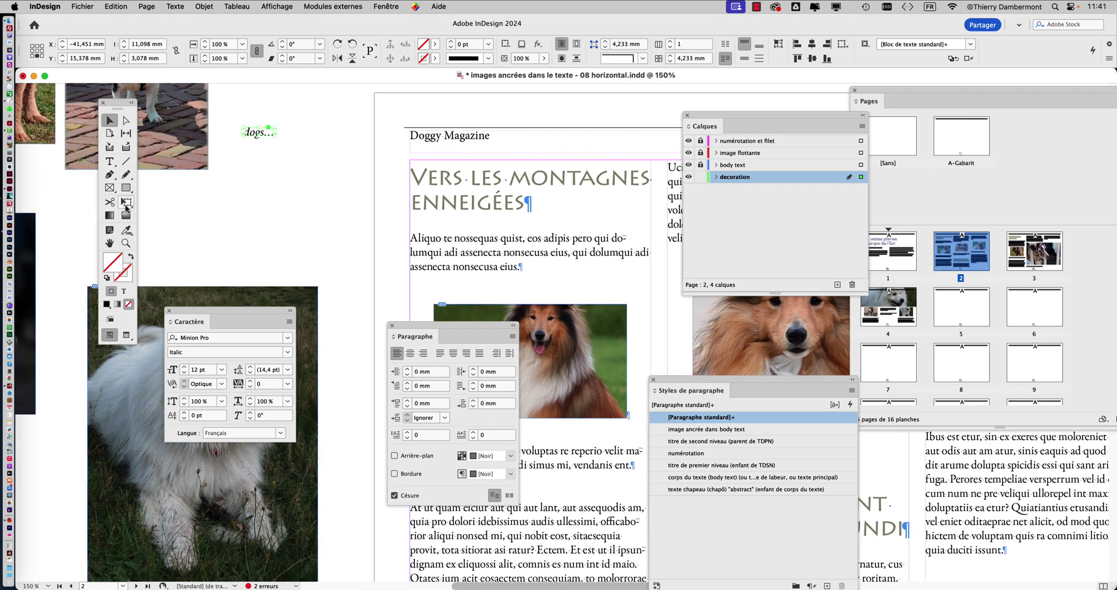
{"action": "left_click", "coordinate": [126, 203]}
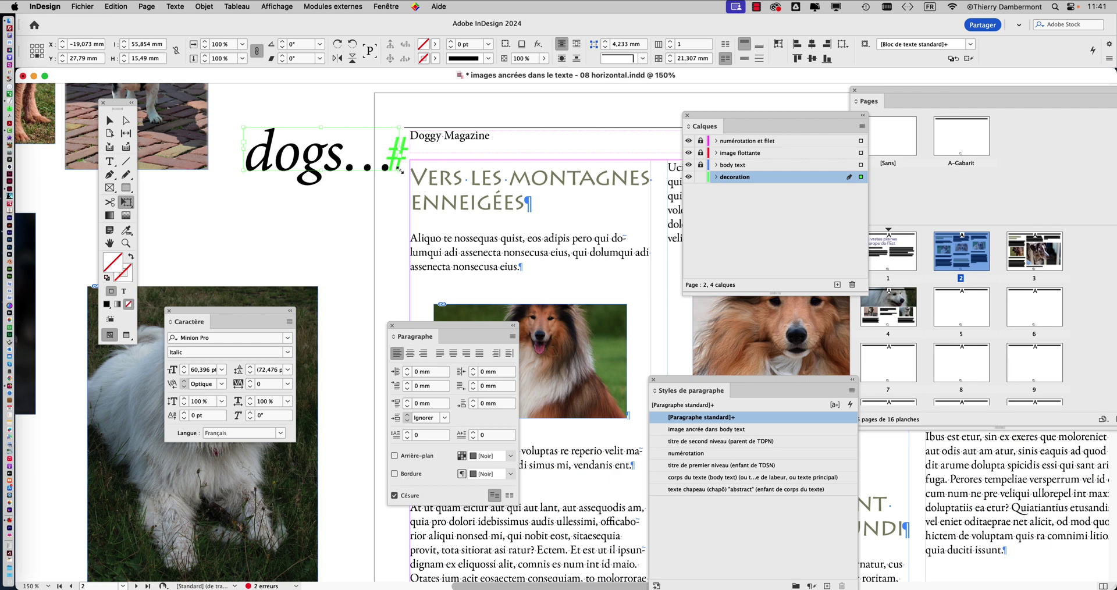
{"action": "left_click_drag", "start_coordinate": [401, 169], "coordinate": [594, 225]}
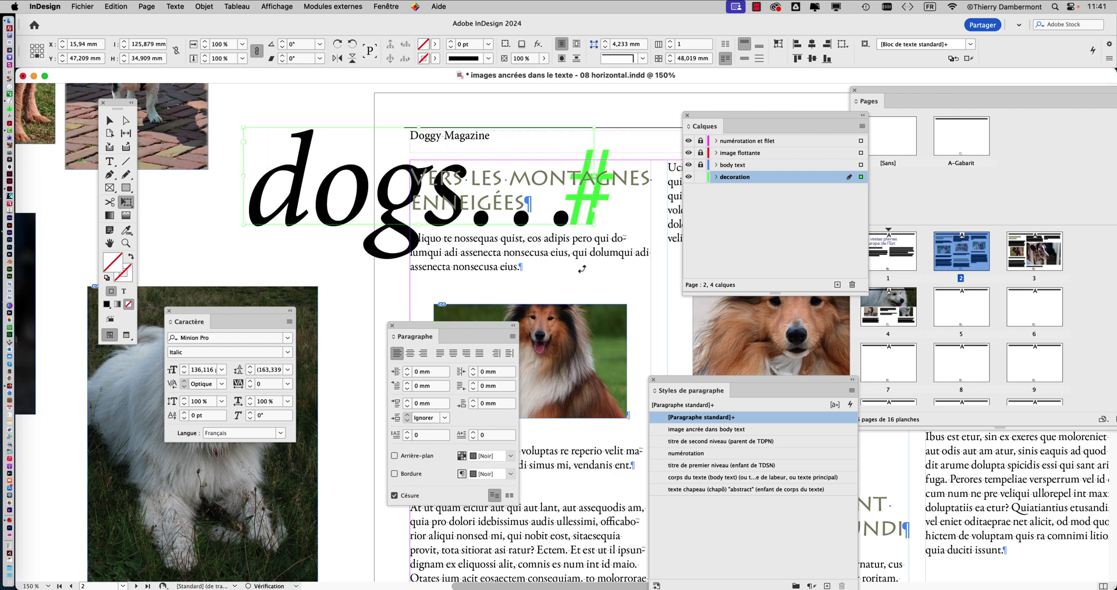
{"action": "left_click_drag", "start_coordinate": [330, 215], "coordinate": [461, 178]}
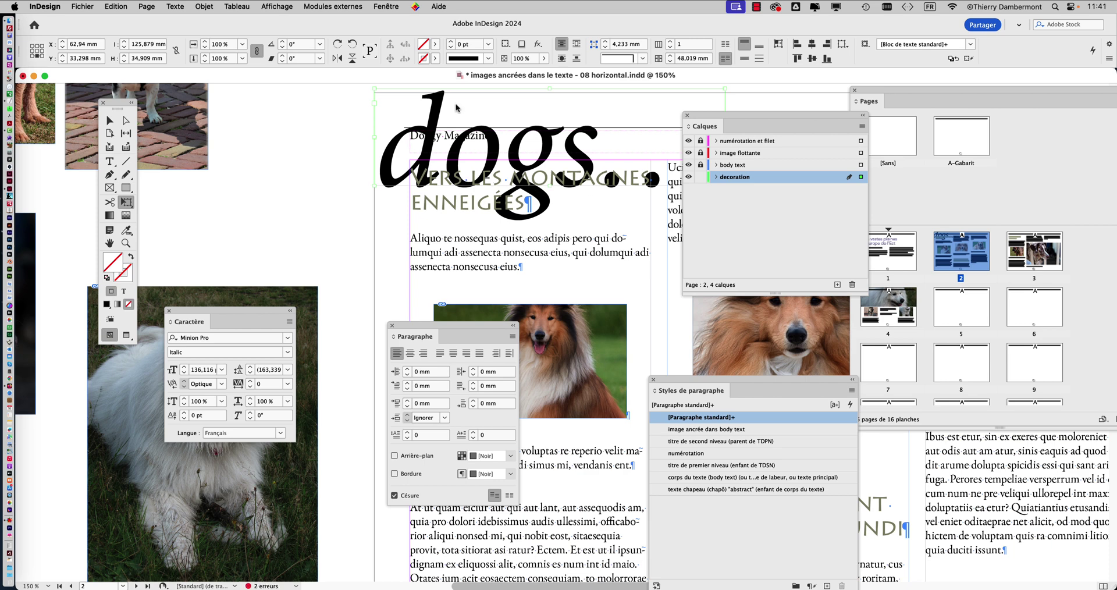
{"action": "left_click_drag", "start_coordinate": [384, 170], "coordinate": [389, 197]}
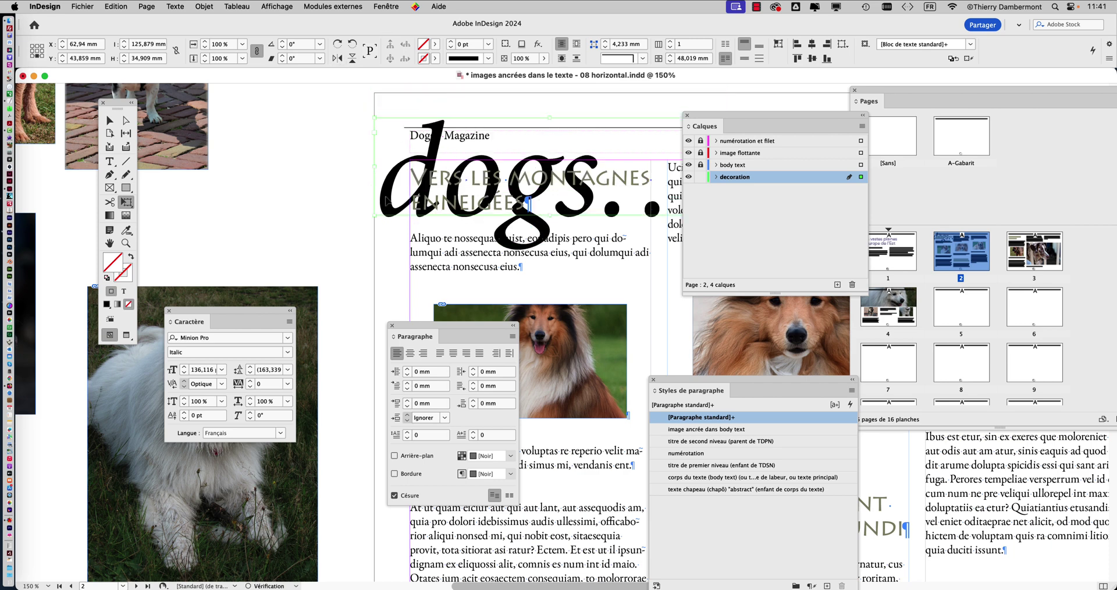
Step: Display the color swatches (Nuancier) and place them beside the tools, clear of the "dogs…" text
{"action": "left_click", "coordinate": [387, 5]}
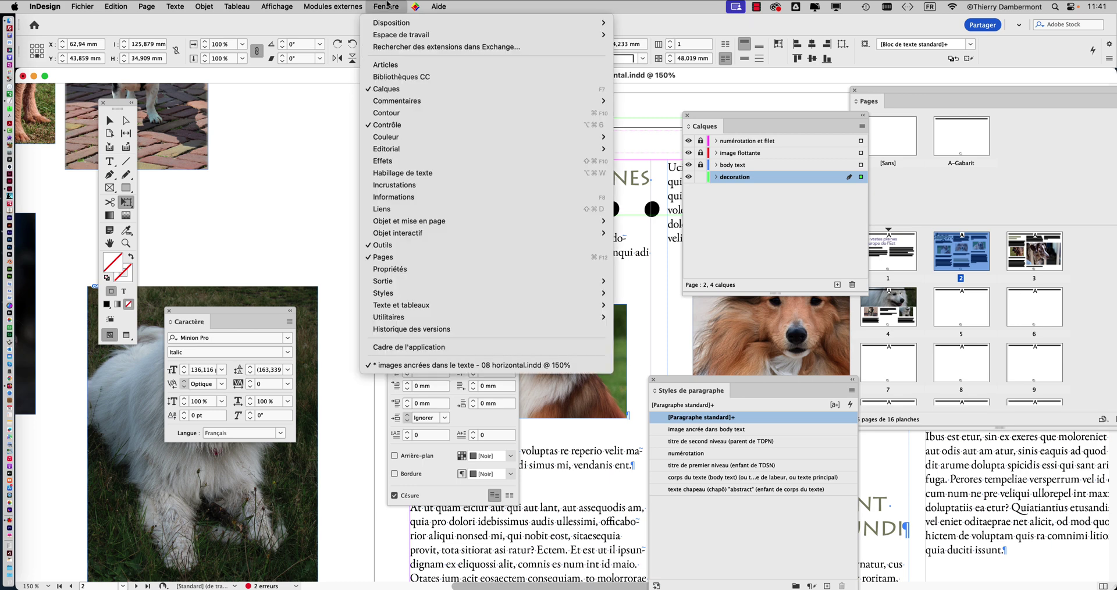
{"action": "mouse_move", "coordinate": [491, 138]}
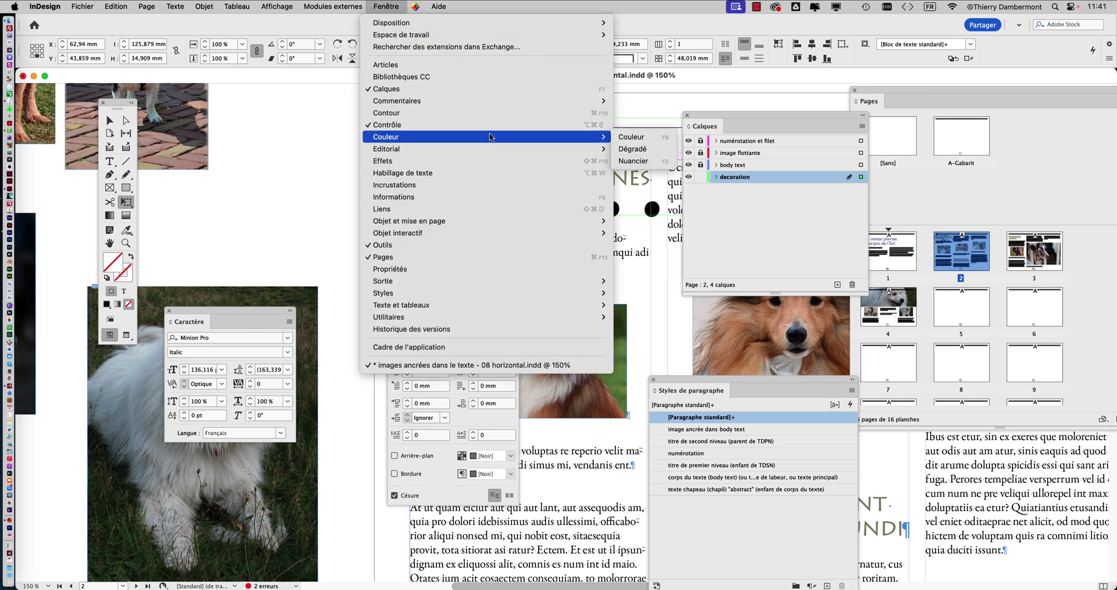
{"action": "left_click", "coordinate": [633, 161]}
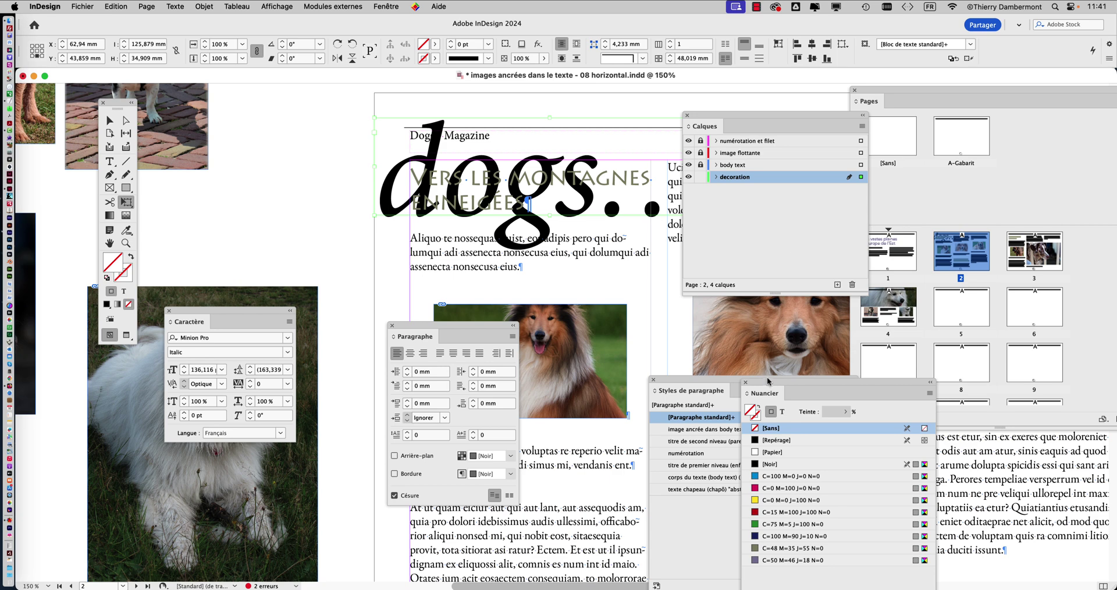
{"action": "left_click_drag", "start_coordinate": [768, 381], "coordinate": [198, 78]}
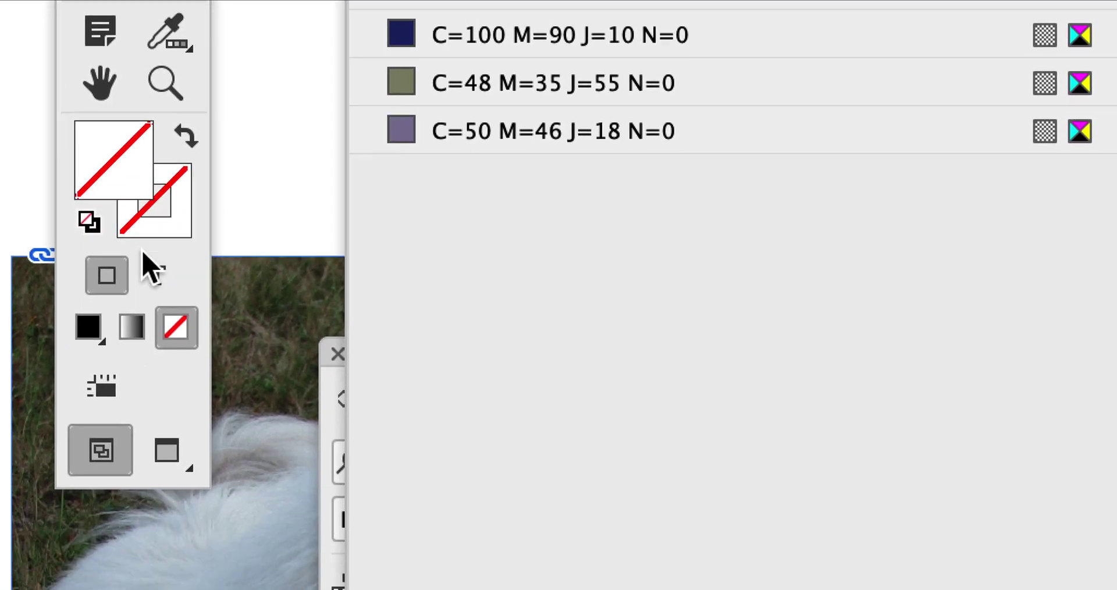
Step: Apply color formatting to the "dogs…" text rather than its frame and reduce its [Noir] tint to 14%
{"action": "left_click", "coordinate": [145, 257]}
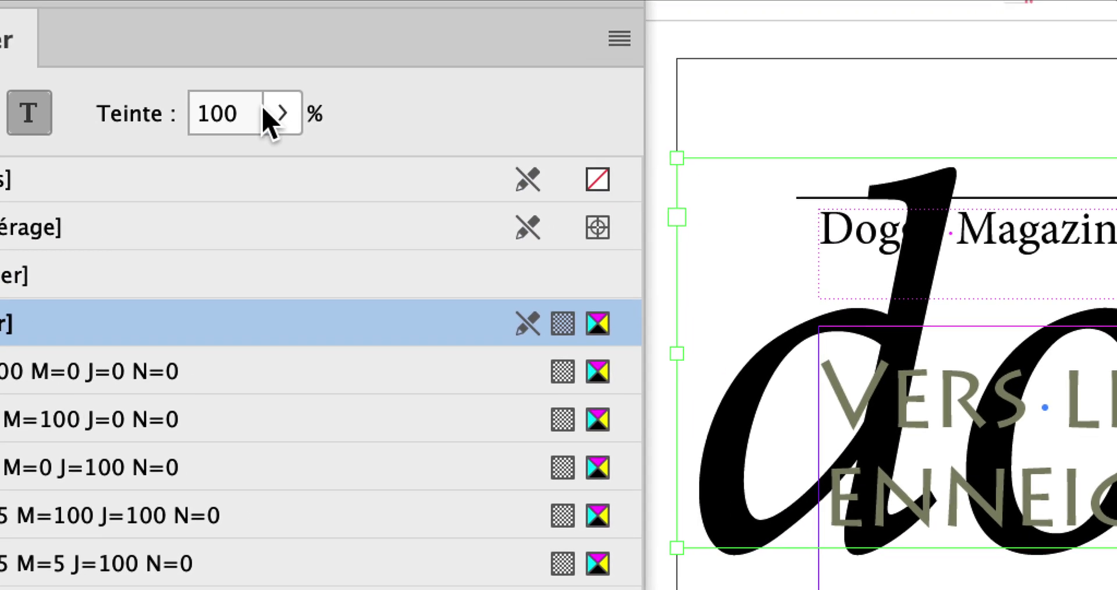
{"action": "left_click", "coordinate": [268, 112]}
{"action": "left_click", "coordinate": [103, 169]}
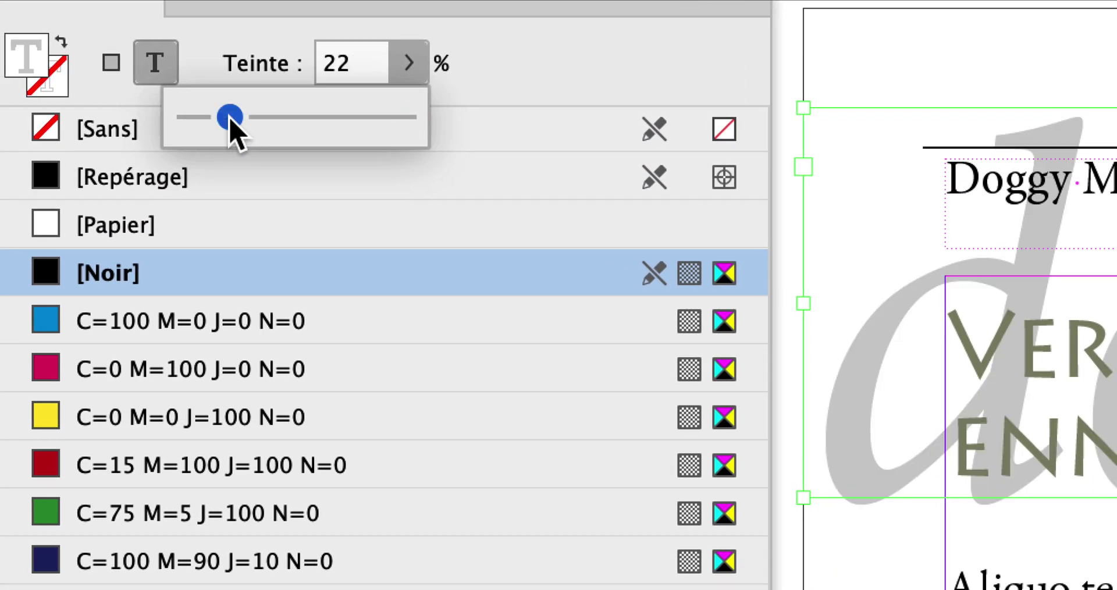
{"action": "mouse_move", "coordinate": [230, 118]}
{"action": "left_mouse_down"}
{"action": "mouse_move", "coordinate": [216, 118]}
{"action": "mouse_move", "coordinate": [226, 121]}
{"action": "left_mouse_up"}
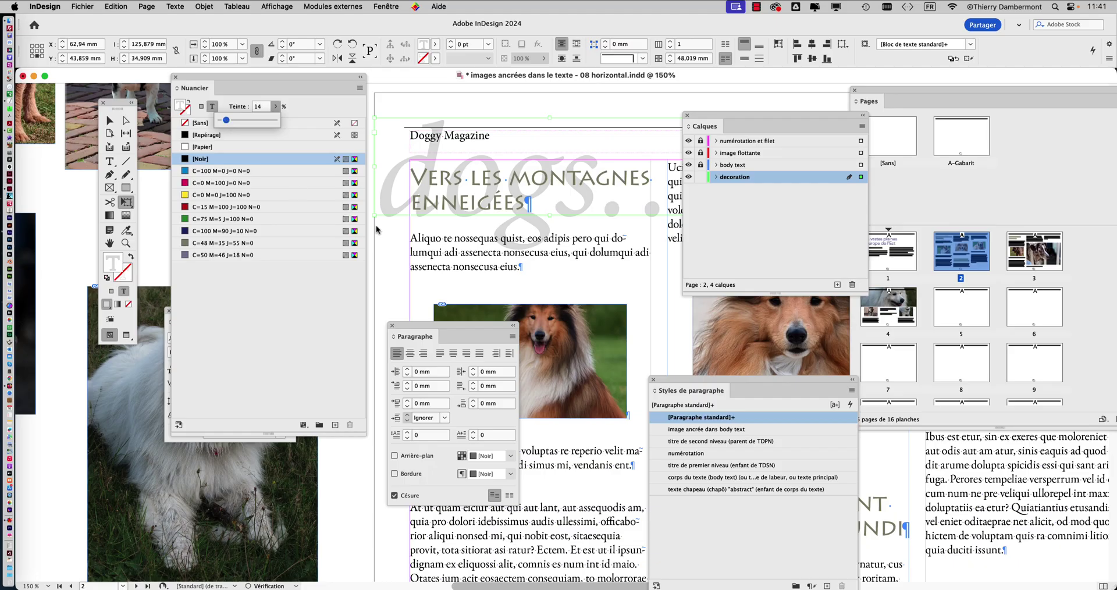
Step: Switch to Firefox to examine the magazine spread with a large pale letter behind its text, and return to InDesign
{"action": "key", "text": "super+Tab"}
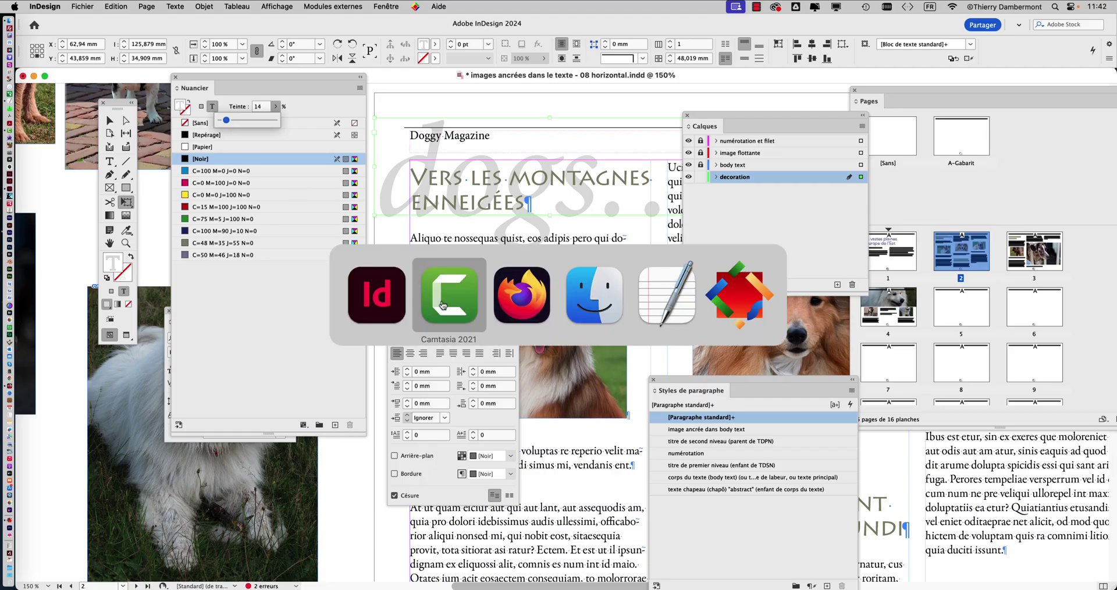
{"action": "left_click", "coordinate": [514, 302]}
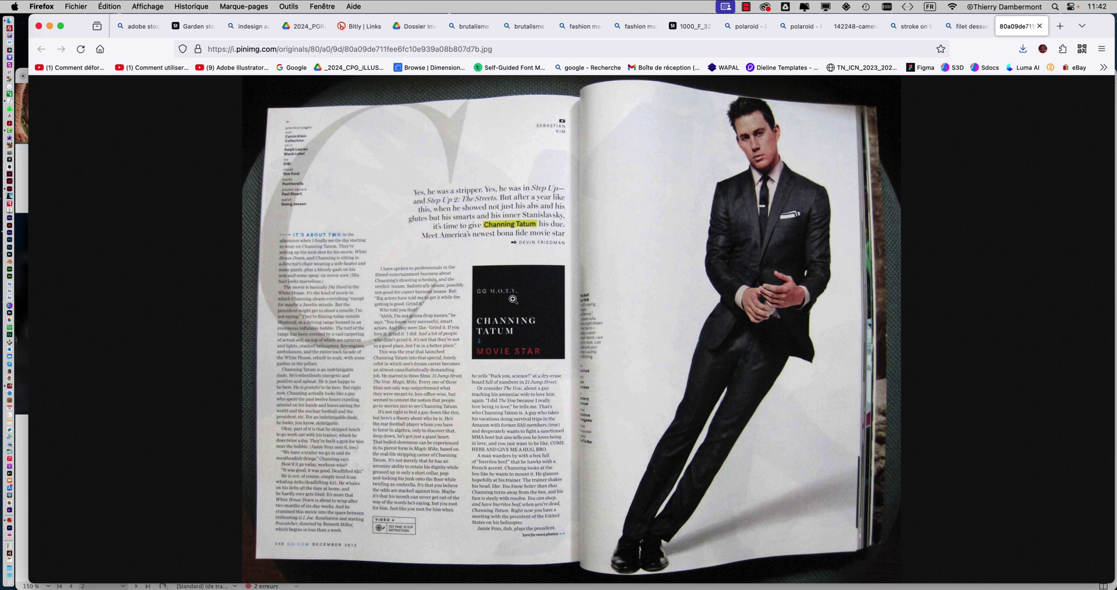
{"action": "key", "text": "super+Tab"}
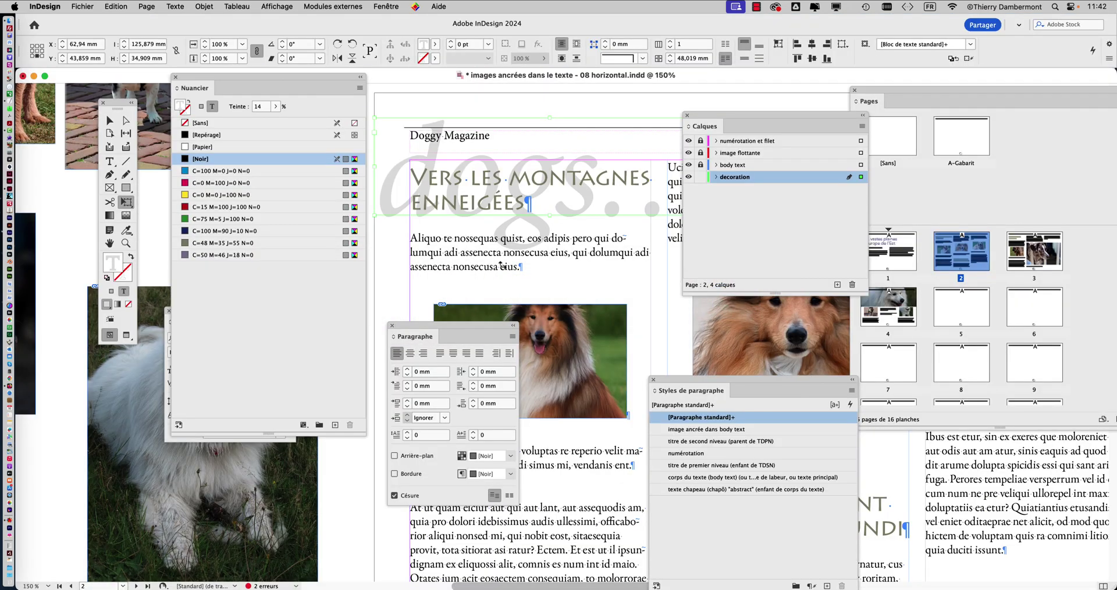
Step: Set the color of the decoration layer to Vert foncé
{"action": "scroll", "coordinate": [501, 265], "scroll_direction": "down", "scroll_amount": 5}
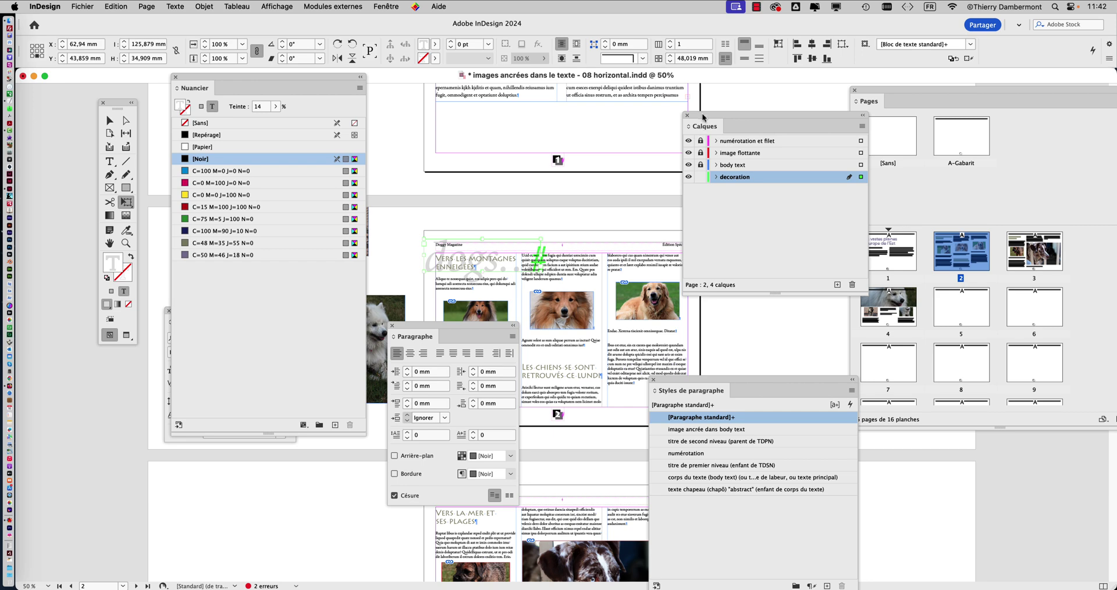
{"action": "left_click_drag", "start_coordinate": [703, 117], "coordinate": [783, 182]}
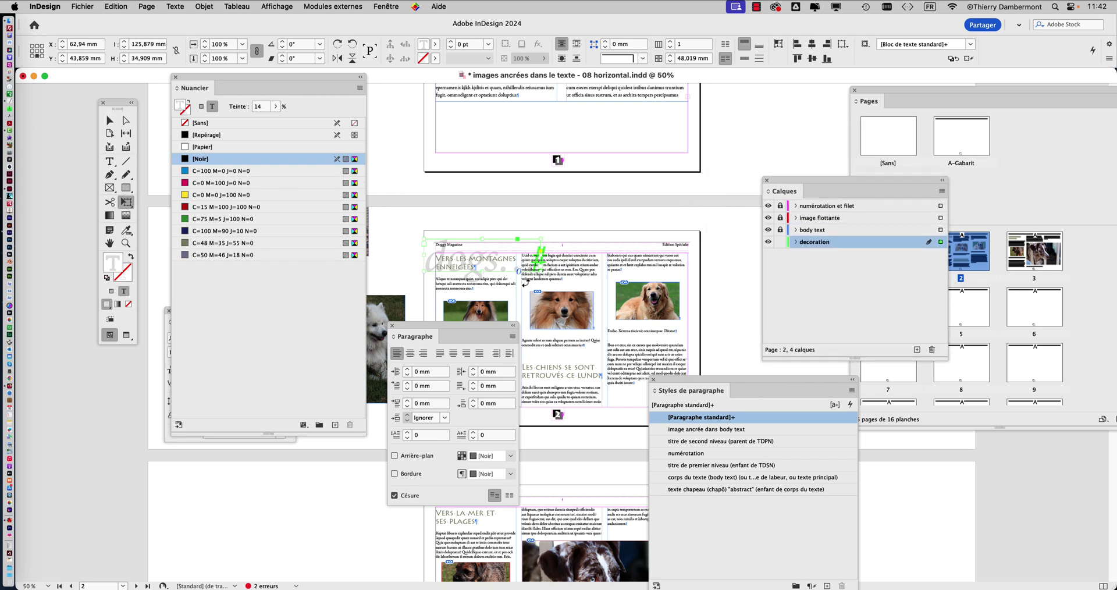
{"action": "scroll", "coordinate": [526, 283], "scroll_direction": "up", "scroll_amount": 2}
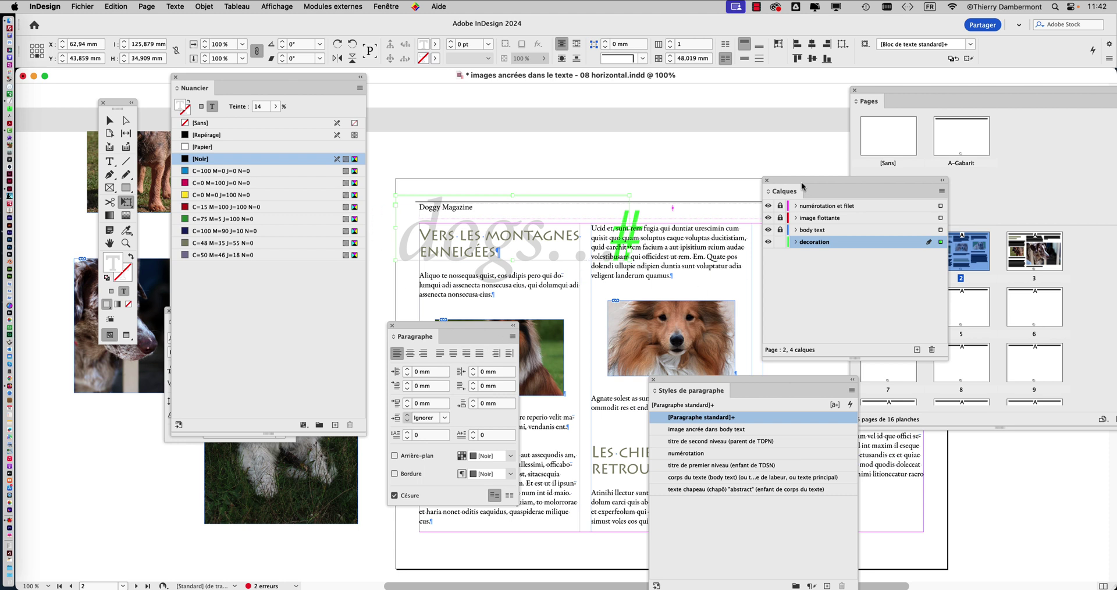
{"action": "left_click_drag", "start_coordinate": [794, 179], "coordinate": [686, 117]}
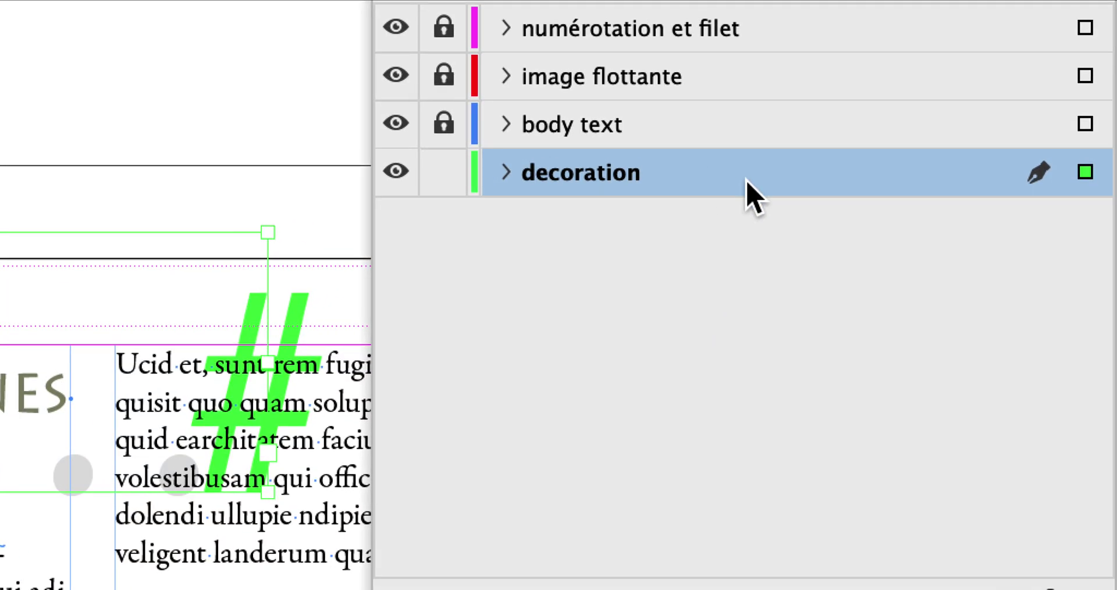
{"action": "double_click", "coordinate": [748, 182]}
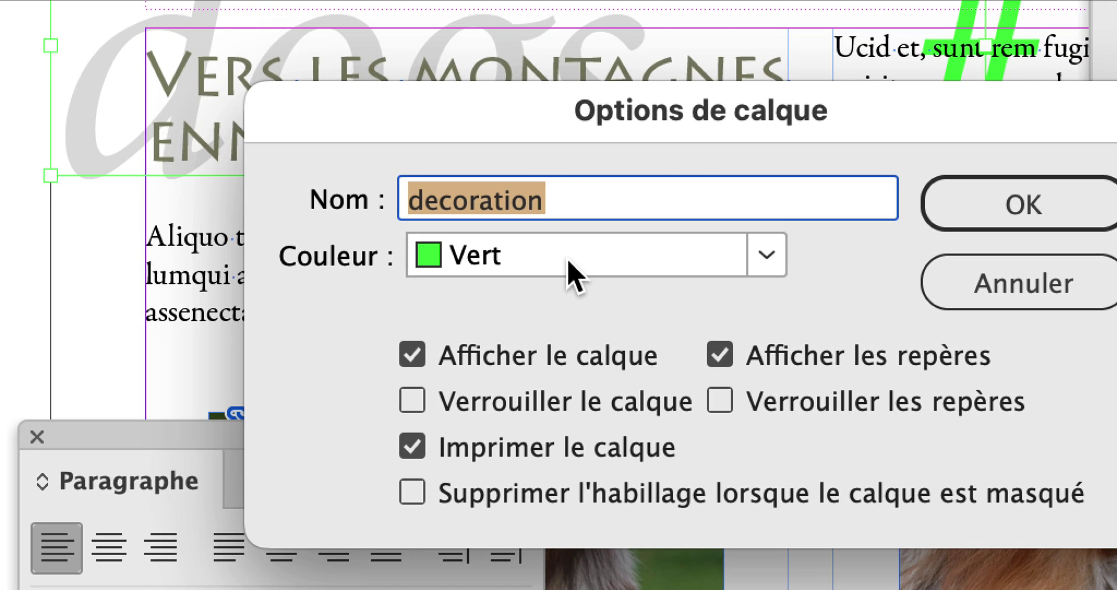
{"action": "left_click", "coordinate": [568, 255]}
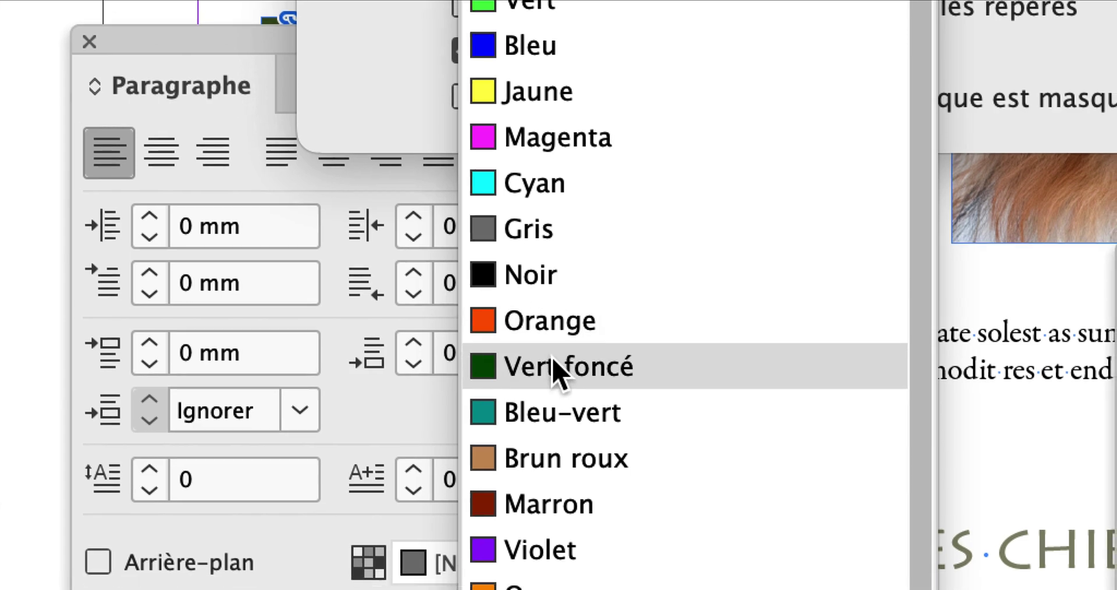
{"action": "left_click", "coordinate": [556, 375]}
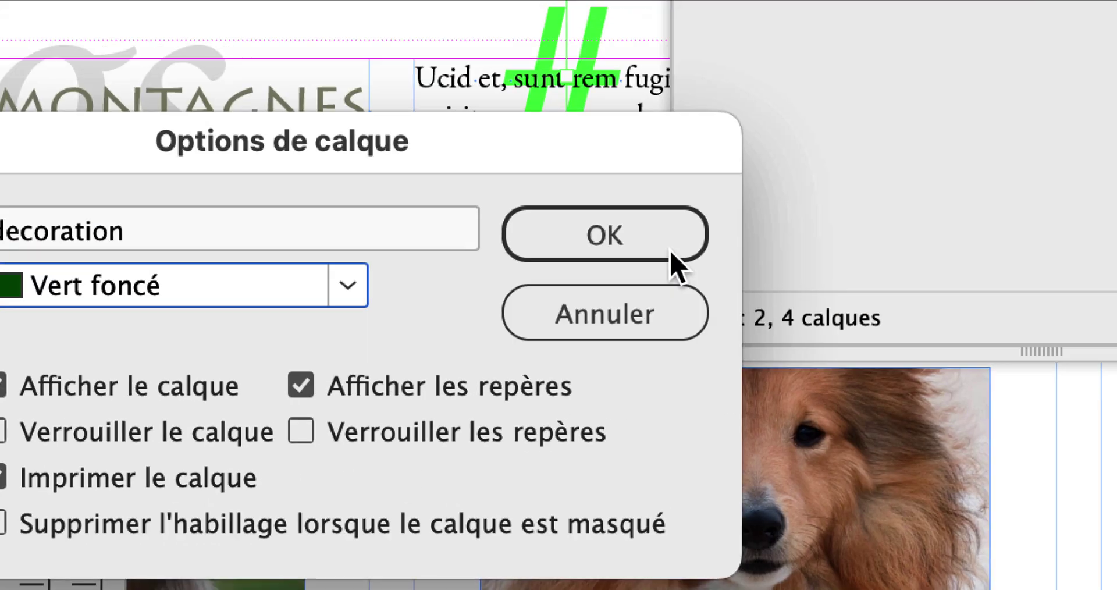
{"action": "left_click", "coordinate": [606, 254]}
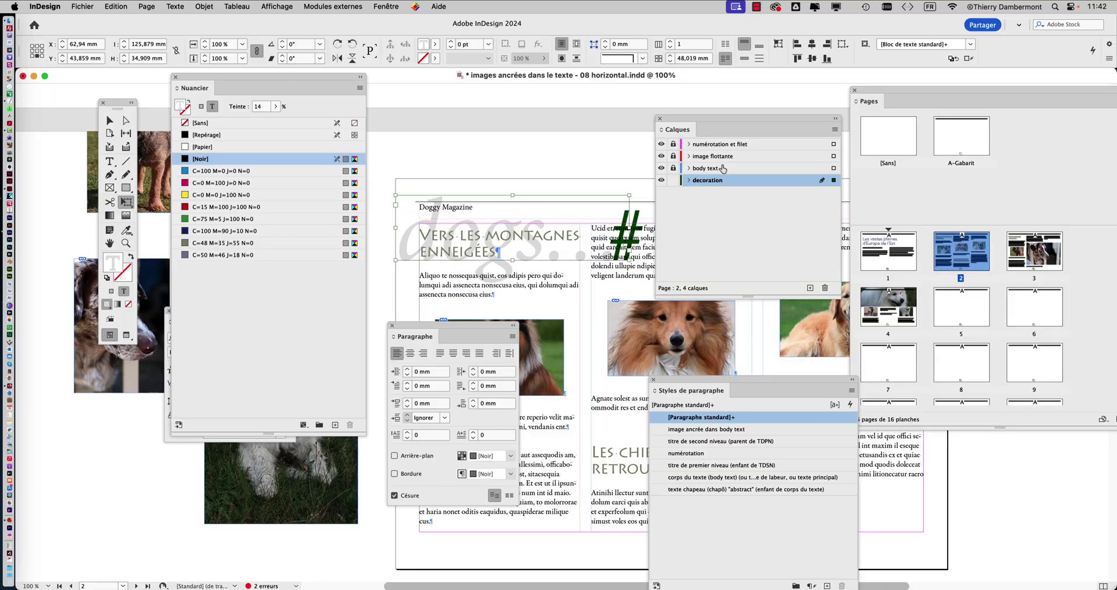
Step: Enlarge the pale "dogs…" text and its frame proportionally to about 179 × 50 mm across page 2's first columns
{"action": "left_click_drag", "start_coordinate": [696, 126], "coordinate": [798, 146]}
{"action": "key", "text": "super+5"}
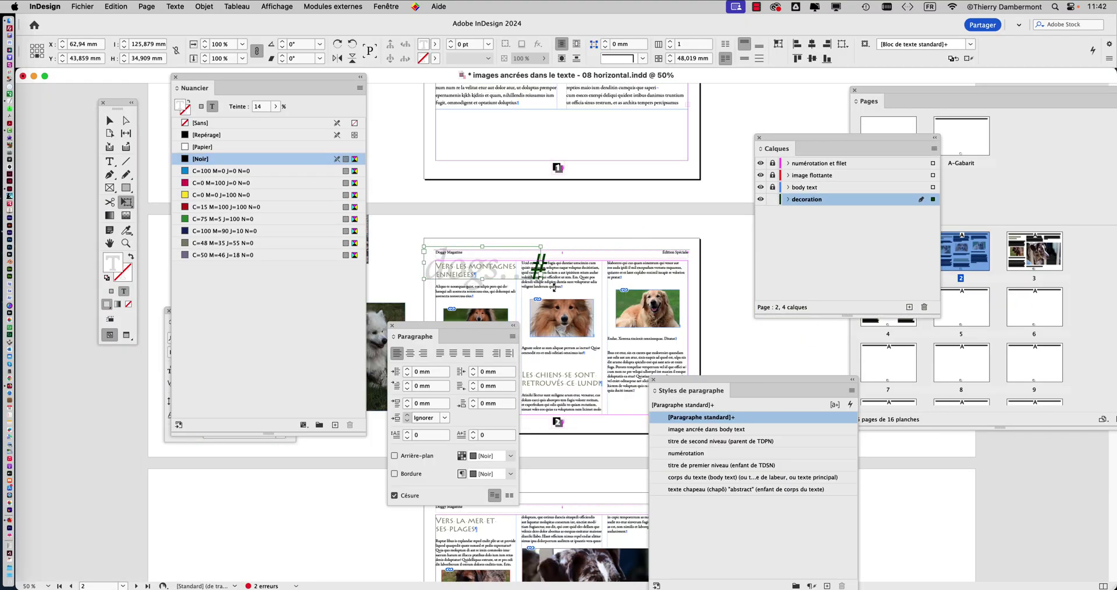
{"action": "key", "text": "super+equal"}
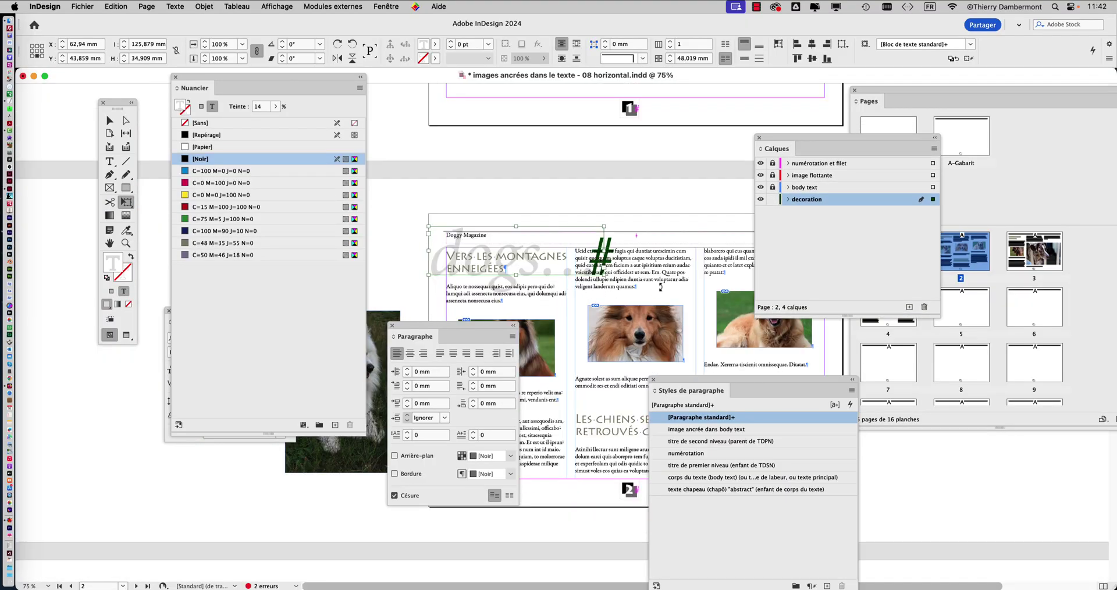
{"action": "left_click_drag", "start_coordinate": [606, 276], "coordinate": [674, 312]}
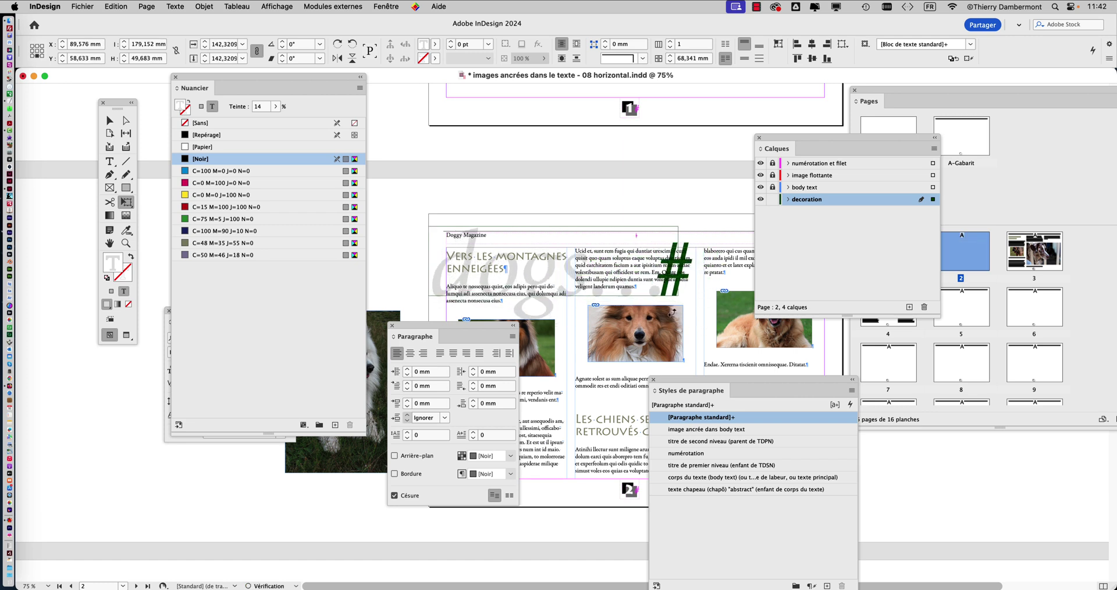
Step: Show the layout in preview mode with nothing selected, and rearrange the floating panels so they clear page 2's opening text
{"action": "left_click", "coordinate": [126, 335]}
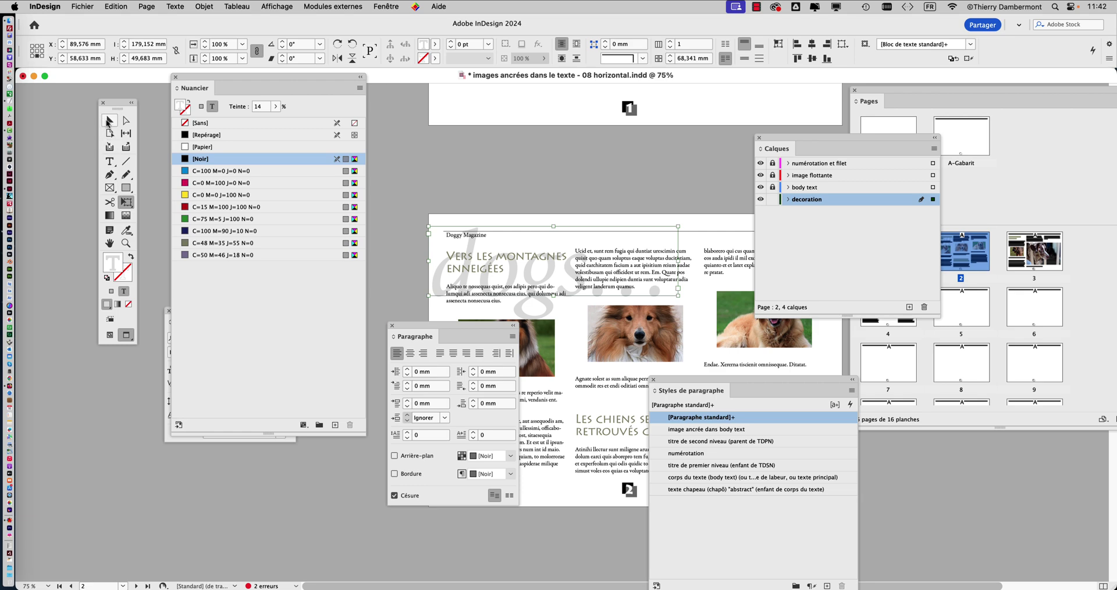
{"action": "left_click", "coordinate": [433, 143]}
{"action": "left_click_drag", "start_coordinate": [441, 335], "coordinate": [130, 473]}
{"action": "left_click_drag", "start_coordinate": [779, 140], "coordinate": [842, 118]}
{"action": "scroll", "coordinate": [571, 289], "scroll_direction": "up", "scroll_amount": 2}
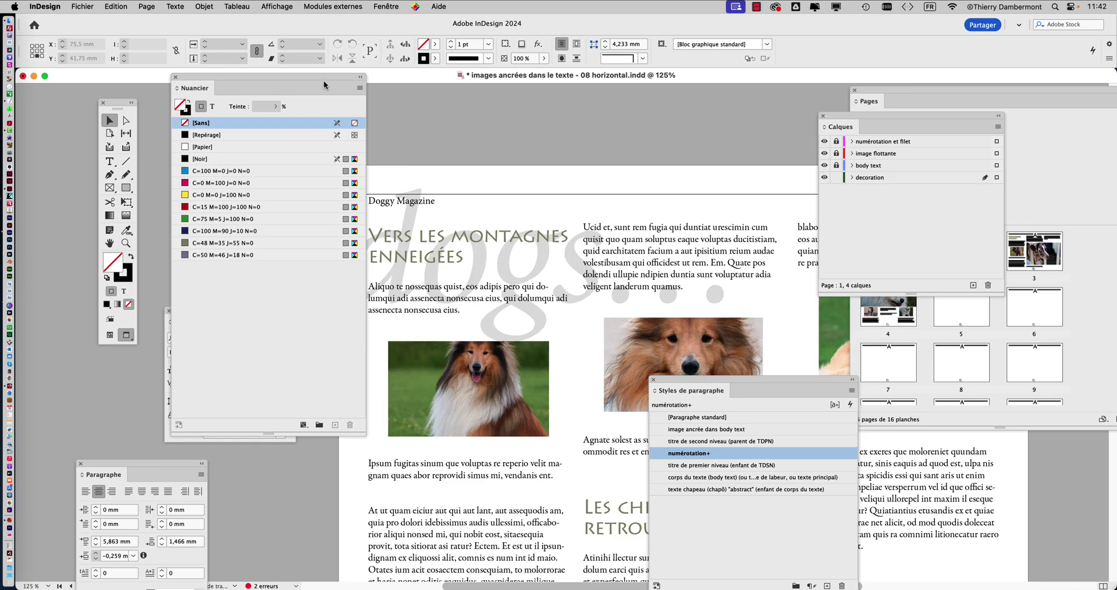
{"action": "left_click_drag", "start_coordinate": [323, 80], "coordinate": [322, 368]}
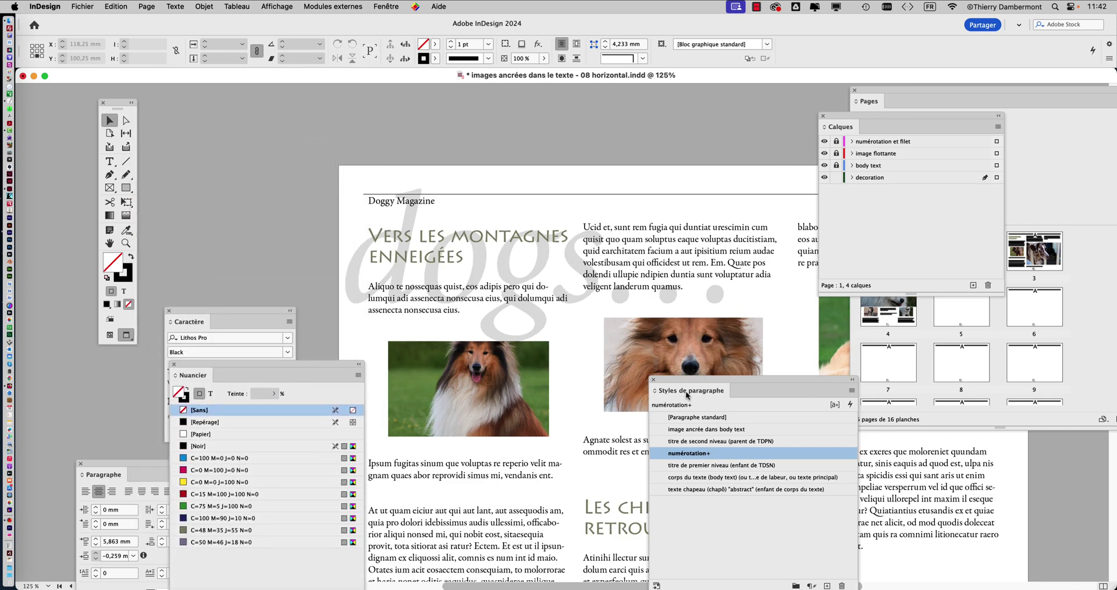
{"action": "left_click_drag", "start_coordinate": [687, 396], "coordinate": [946, 471]}
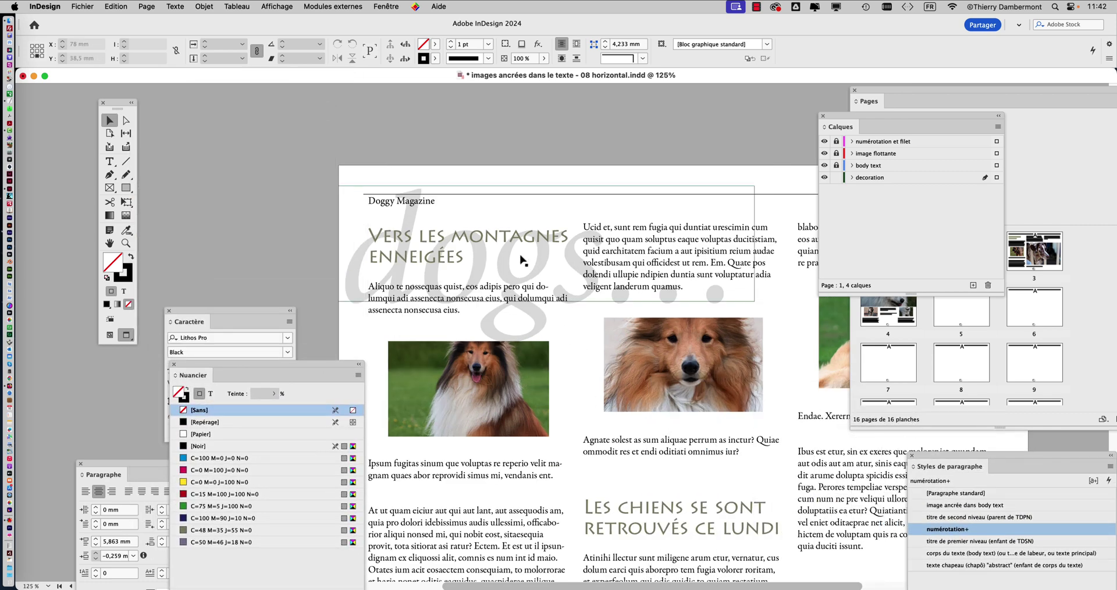
Step: Nudge the "dogs…" frame slightly up and right using Free Transform, and try scaling it with its text to about 189 × 55.3 mm
{"action": "left_click_drag", "start_coordinate": [436, 297], "coordinate": [320, 227]}
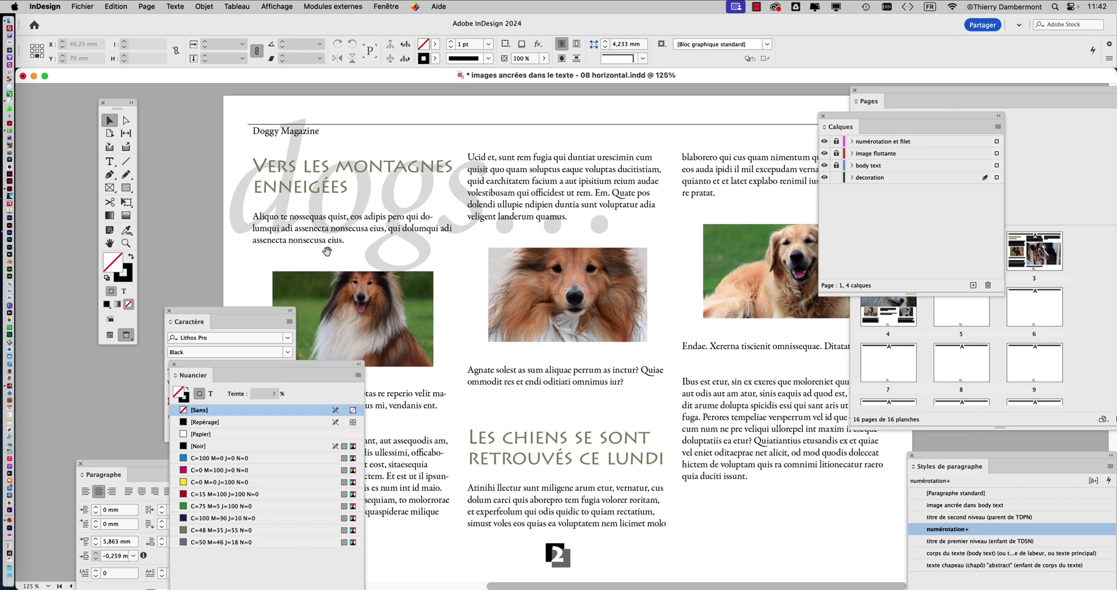
{"action": "left_click", "coordinate": [416, 203]}
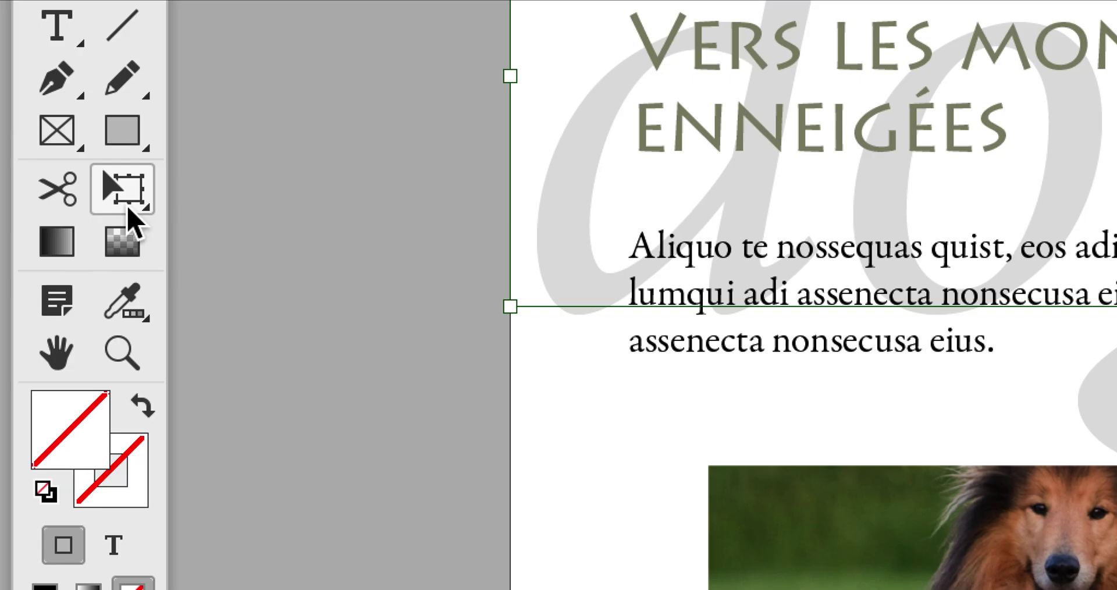
{"action": "left_click", "coordinate": [134, 220]}
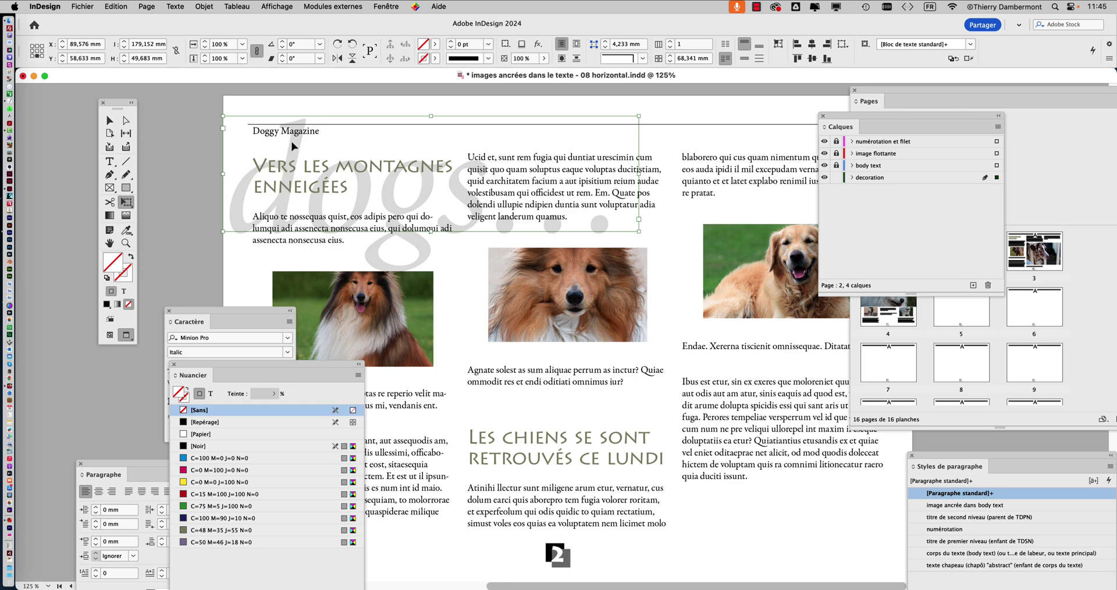
{"action": "mouse_move", "coordinate": [294, 146]}
{"action": "left_mouse_down"}
{"action": "mouse_move", "coordinate": [256, 122]}
{"action": "mouse_move", "coordinate": [300, 139]}
{"action": "left_mouse_up"}
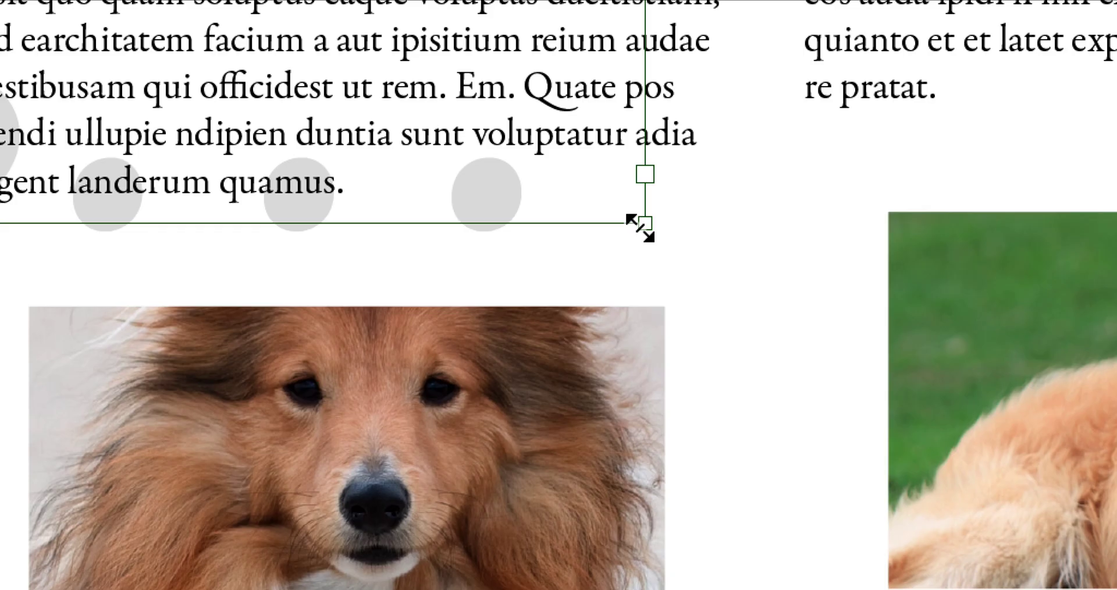
{"action": "left_click_drag", "start_coordinate": [640, 228], "coordinate": [662, 240]}
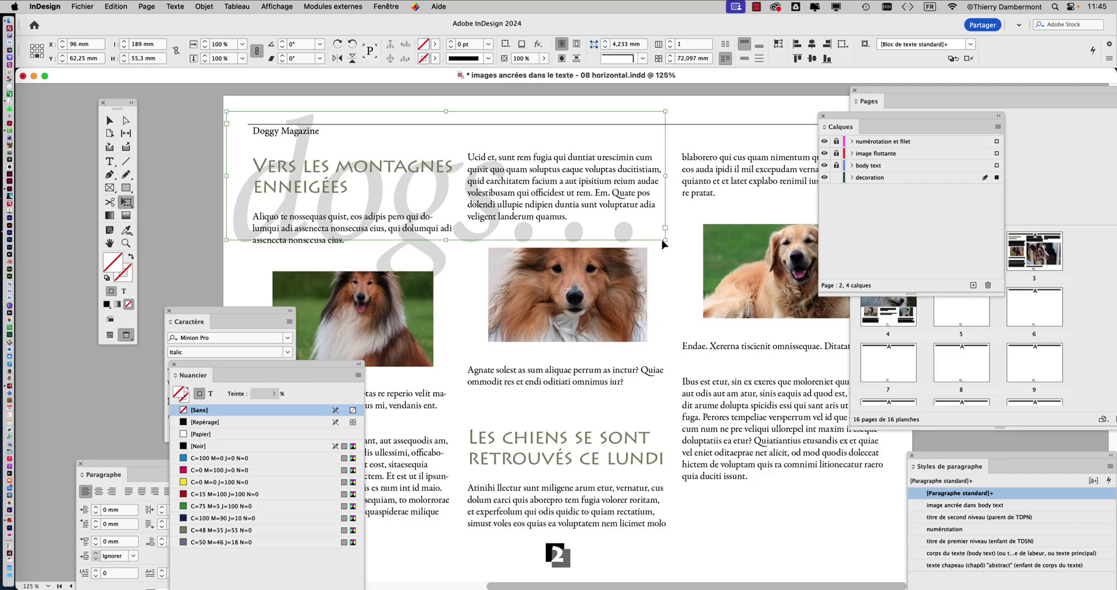
{"action": "key", "text": "super+z"}
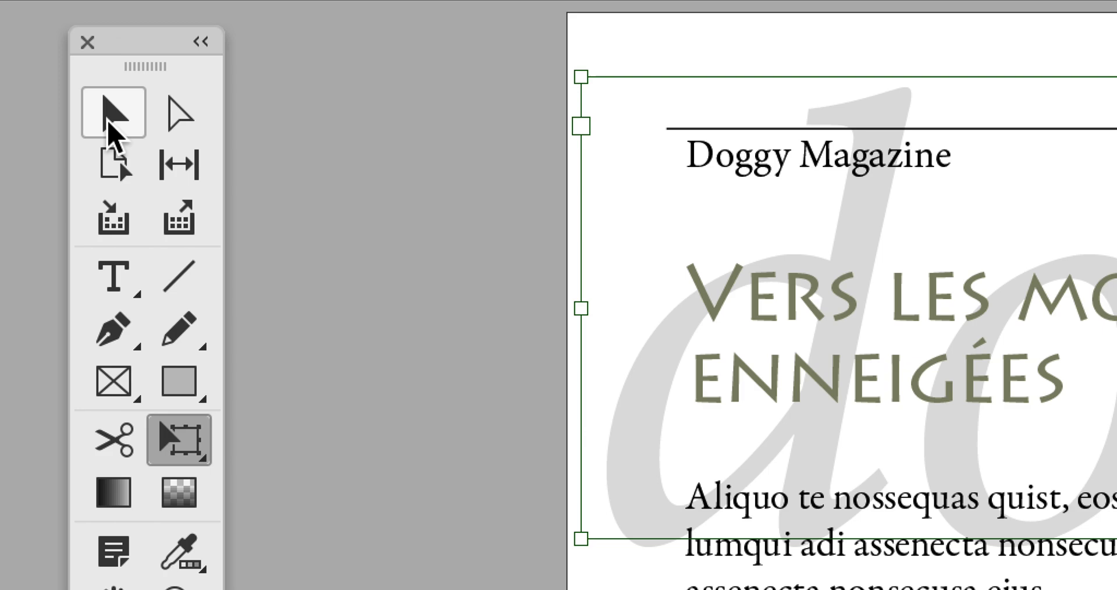
Step: Enlarge only the frame around the "dogs…" word to about 193 × 53.6 mm, without scaling its text
{"action": "left_click", "coordinate": [109, 122]}
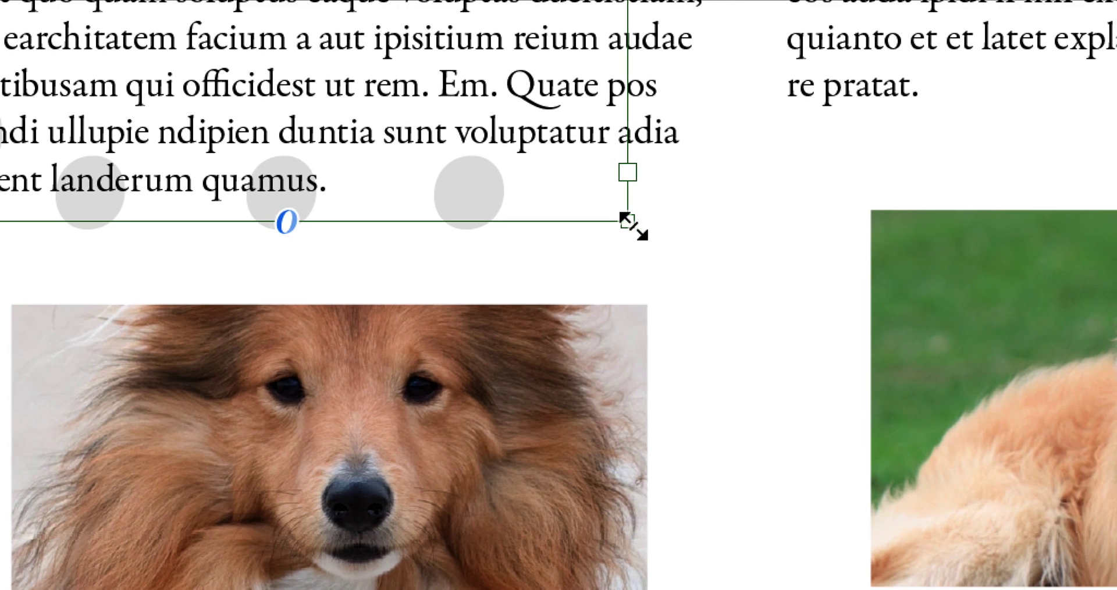
{"action": "left_click_drag", "start_coordinate": [789, 255], "coordinate": [839, 289]}
{"action": "left_click_drag", "start_coordinate": [642, 233], "coordinate": [644, 234]}
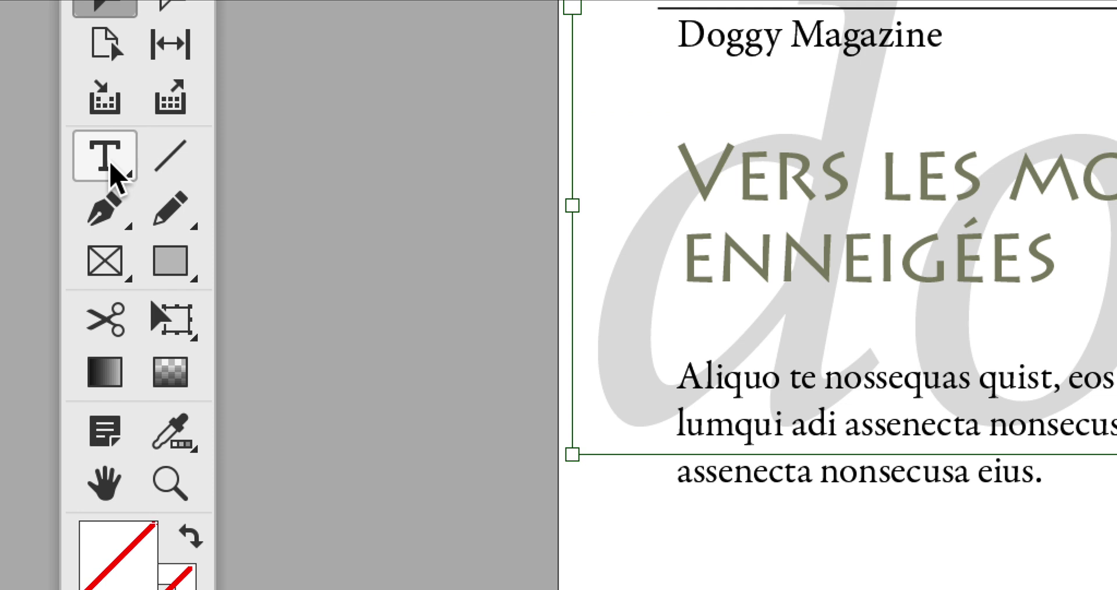
{"action": "left_click", "coordinate": [111, 168]}
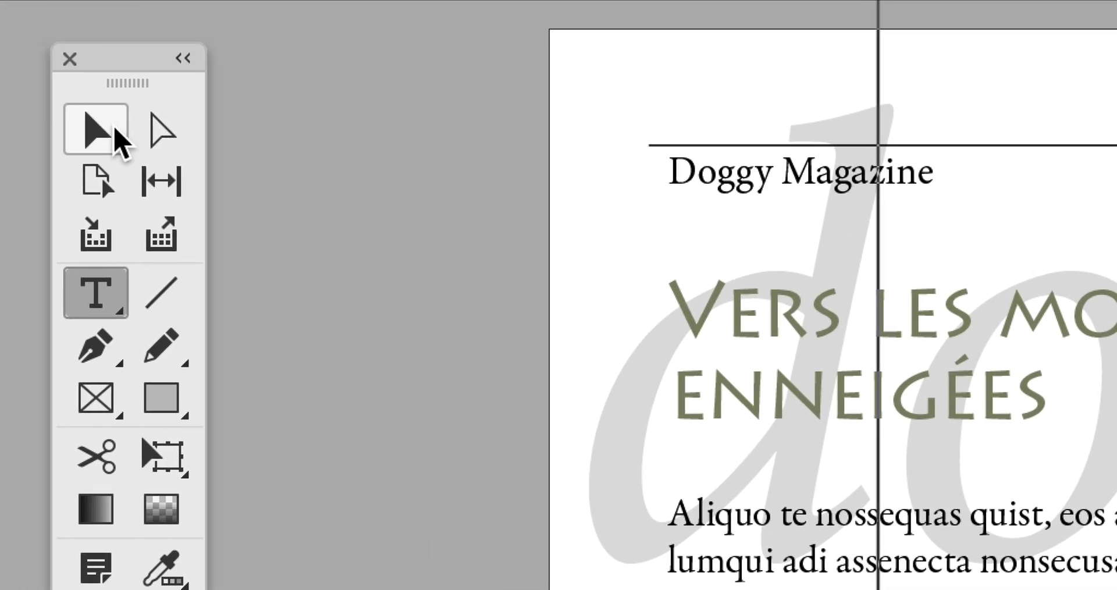
{"action": "left_click", "coordinate": [100, 129]}
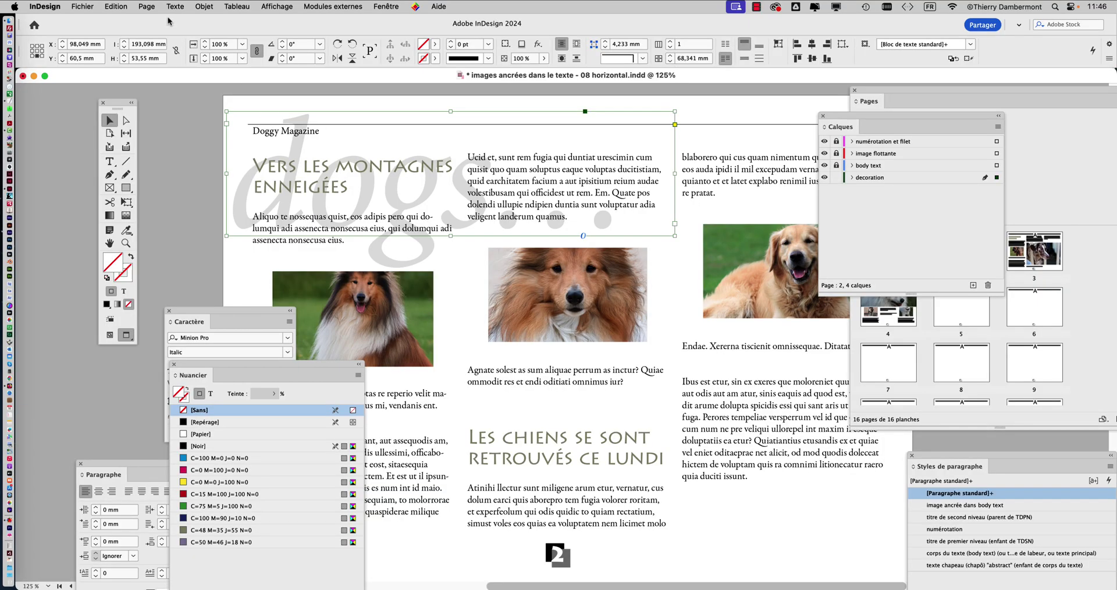
Step: Bring up the paragraph settings for the selected "dogs…" frame and place them over the text of page 2
{"action": "left_click", "coordinate": [174, 7]}
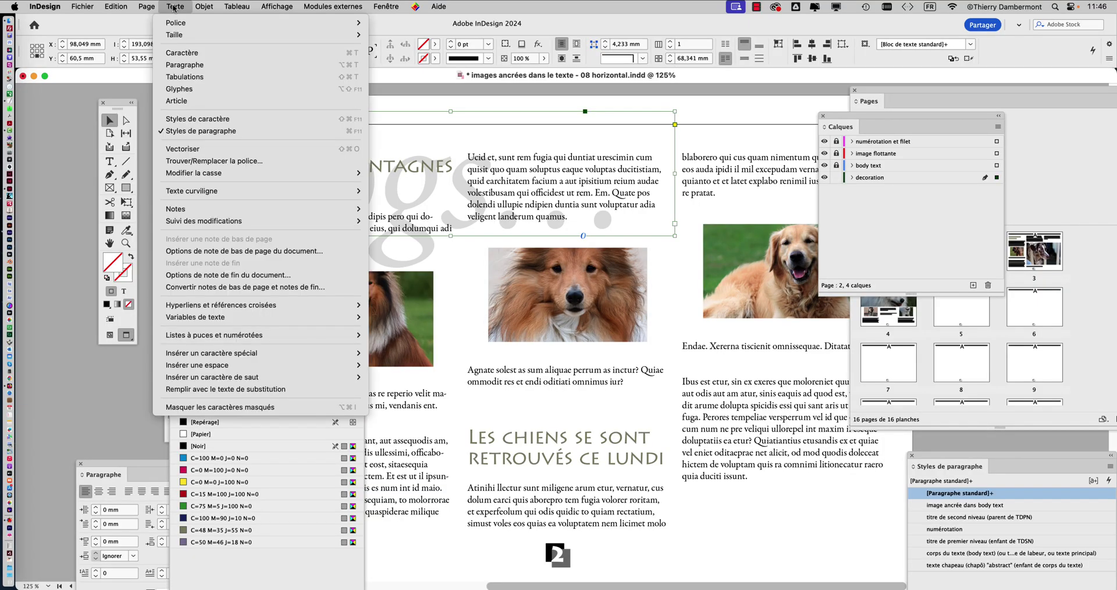
{"action": "left_click", "coordinate": [186, 64]}
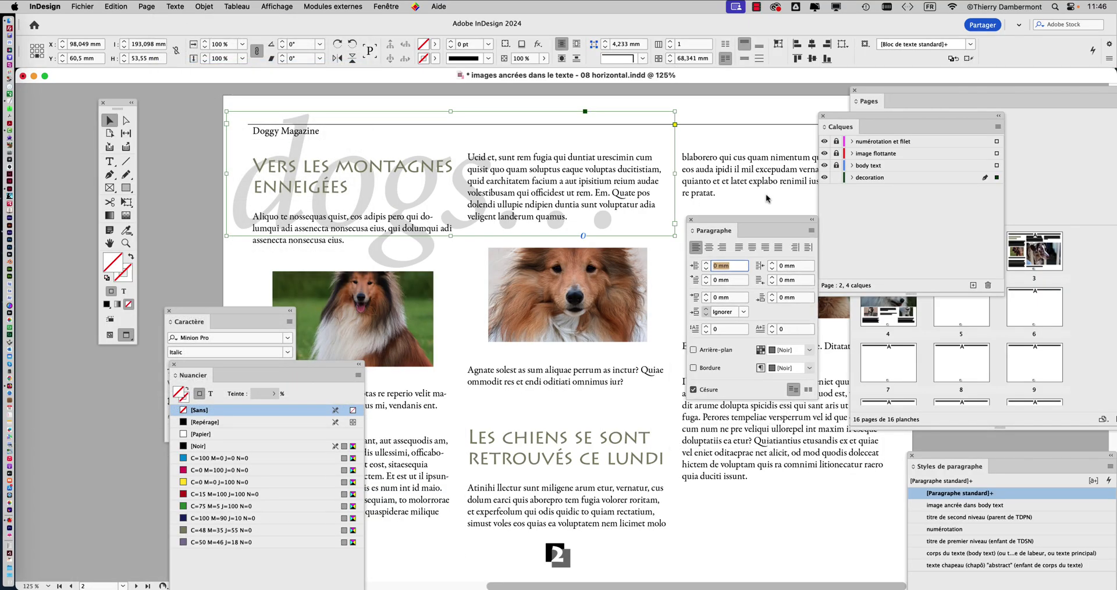
{"action": "left_click_drag", "start_coordinate": [757, 228], "coordinate": [667, 153]}
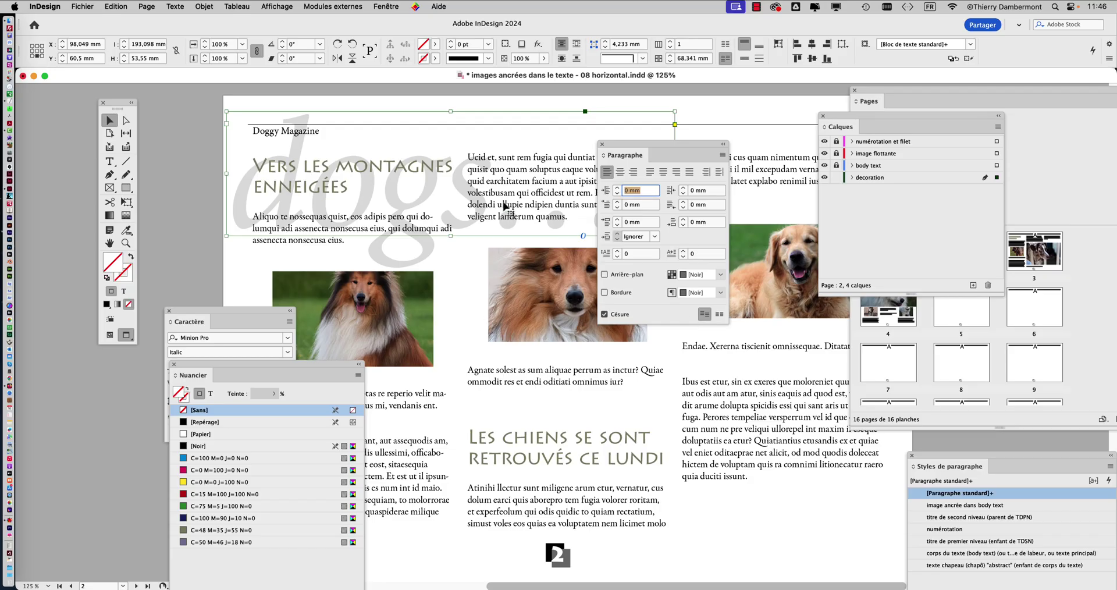
Step: Bring the list of paragraph styles next to the "dogs…" word to examine it, and close the list
{"action": "left_click", "coordinate": [172, 7]}
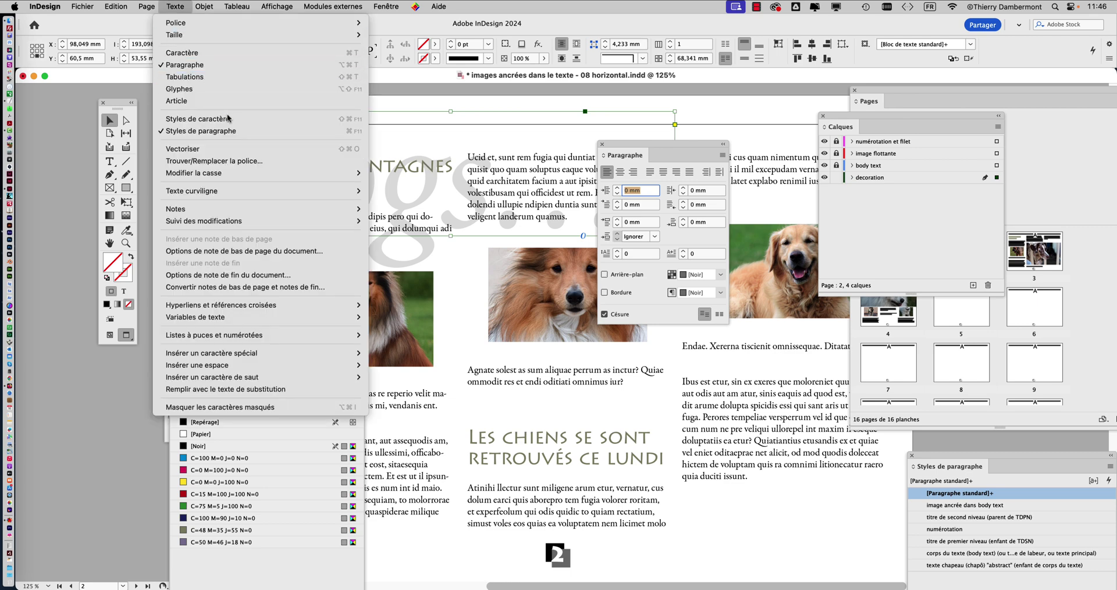
{"action": "left_click", "coordinate": [301, 118]}
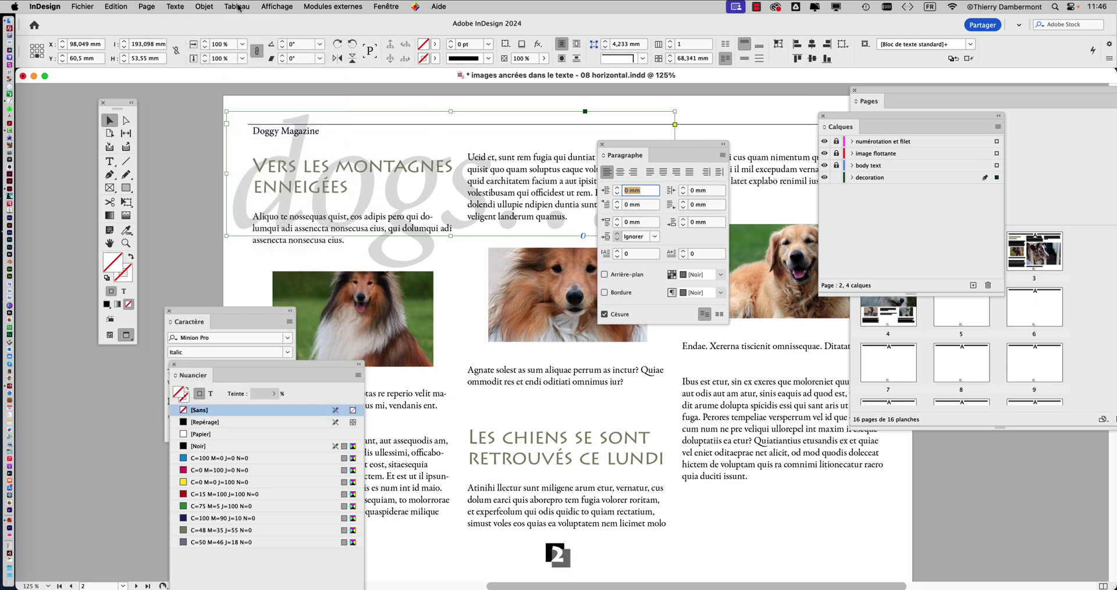
{"action": "left_click", "coordinate": [175, 6]}
{"action": "left_click", "coordinate": [231, 131]}
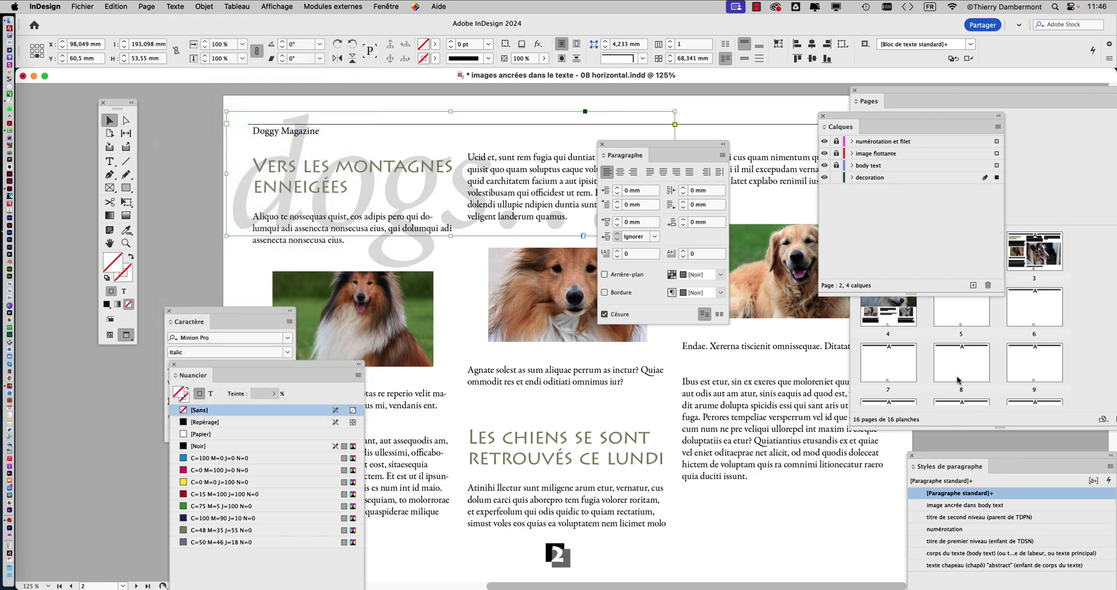
{"action": "left_click_drag", "start_coordinate": [959, 460], "coordinate": [382, 156]}
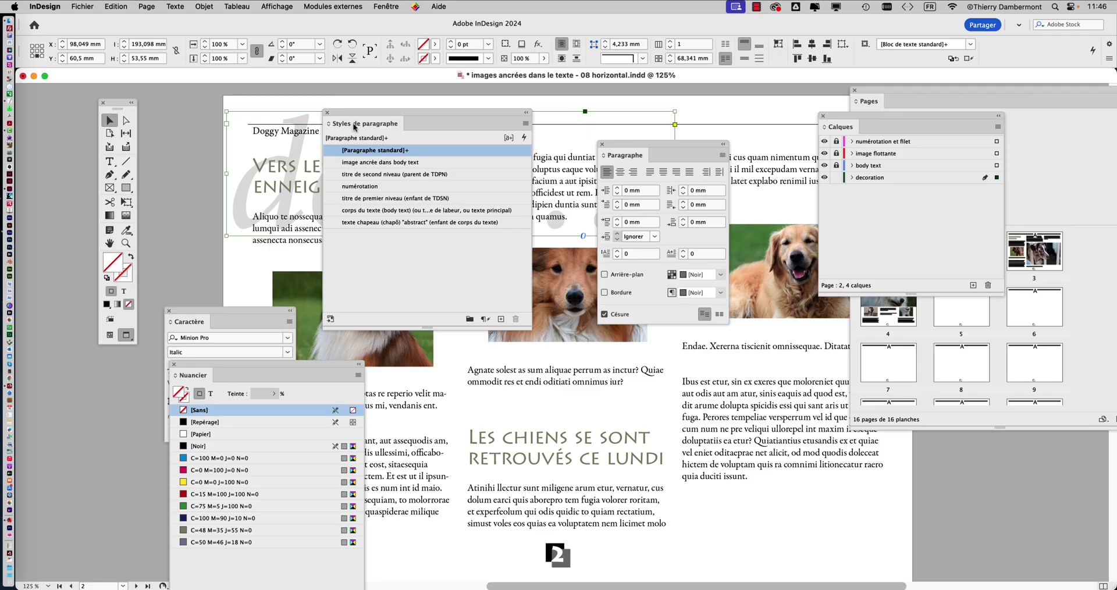
{"action": "left_click", "coordinate": [329, 115]}
Step: Move the paragraph settings clear of the decorative word and show all of page 2 with nothing selected
{"action": "left_click_drag", "start_coordinate": [626, 151], "coordinate": [729, 122]}
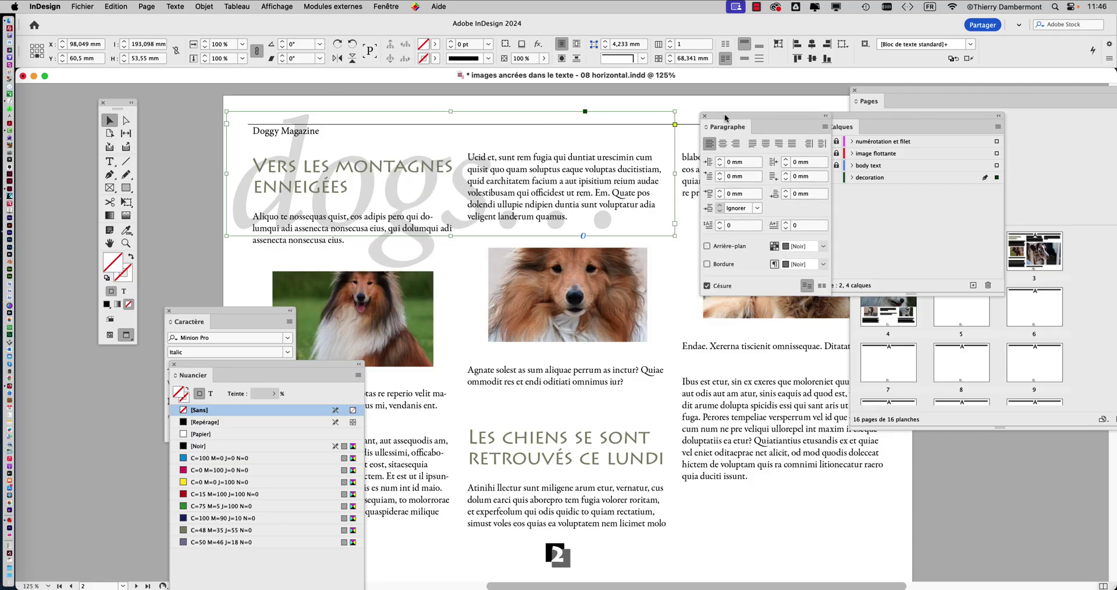
{"action": "left_click", "coordinate": [185, 128]}
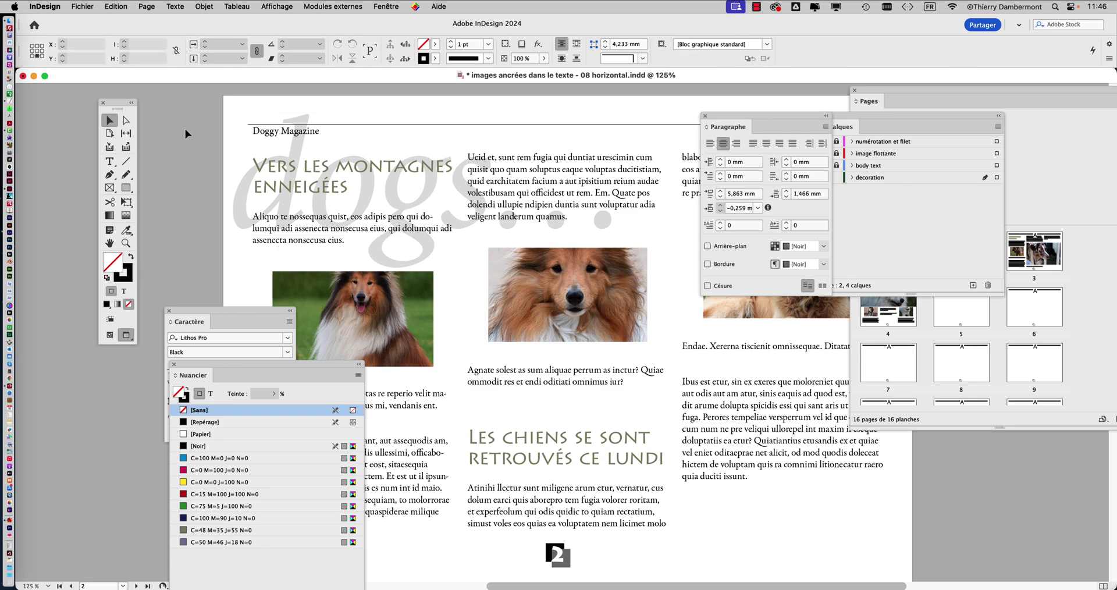
{"action": "key", "text": "super+1"}
{"action": "scroll", "coordinate": [406, 276], "scroll_direction": "down", "scroll_amount": 1}
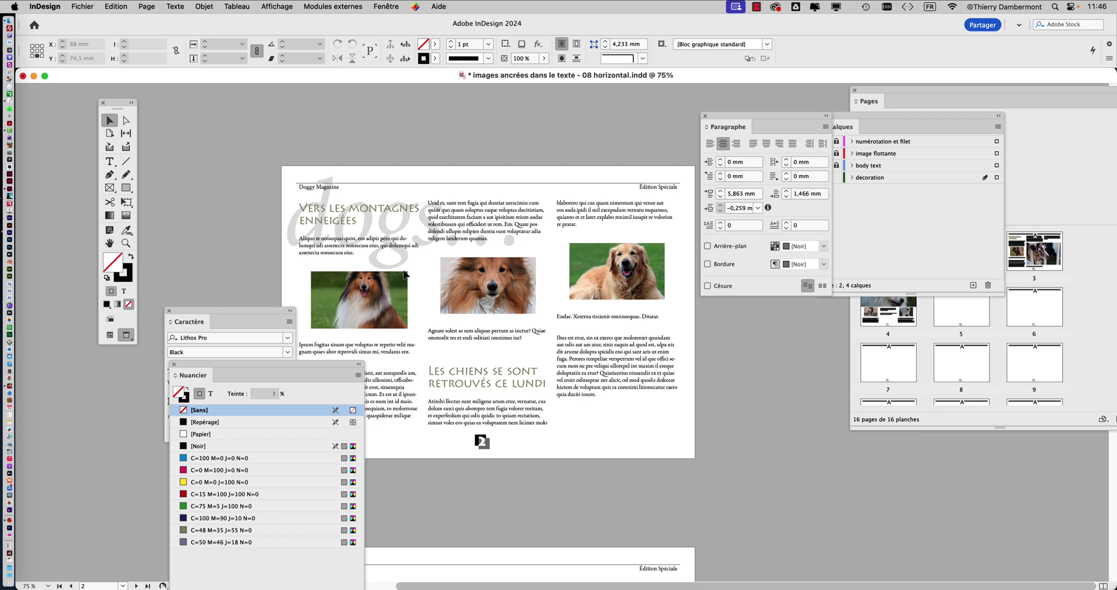
Step: Show the layout in normal view mode and move the decorative word's frame to about X 102.2 mm, Y 53.6 mm
{"action": "left_click", "coordinate": [402, 219]}
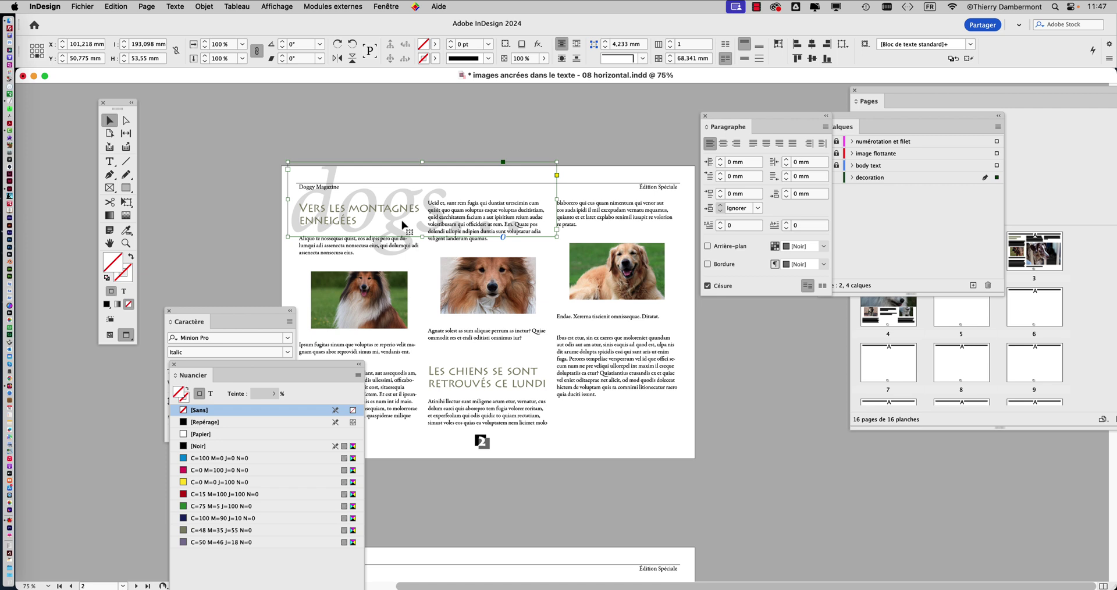
{"action": "key", "text": "w"}
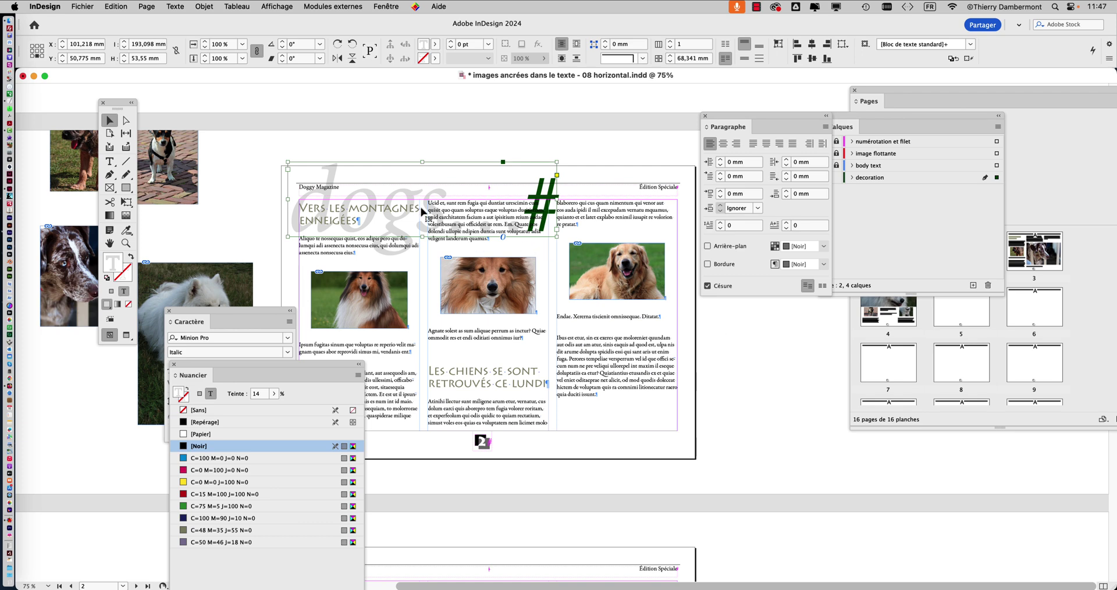
{"action": "left_click_drag", "start_coordinate": [406, 200], "coordinate": [408, 204]}
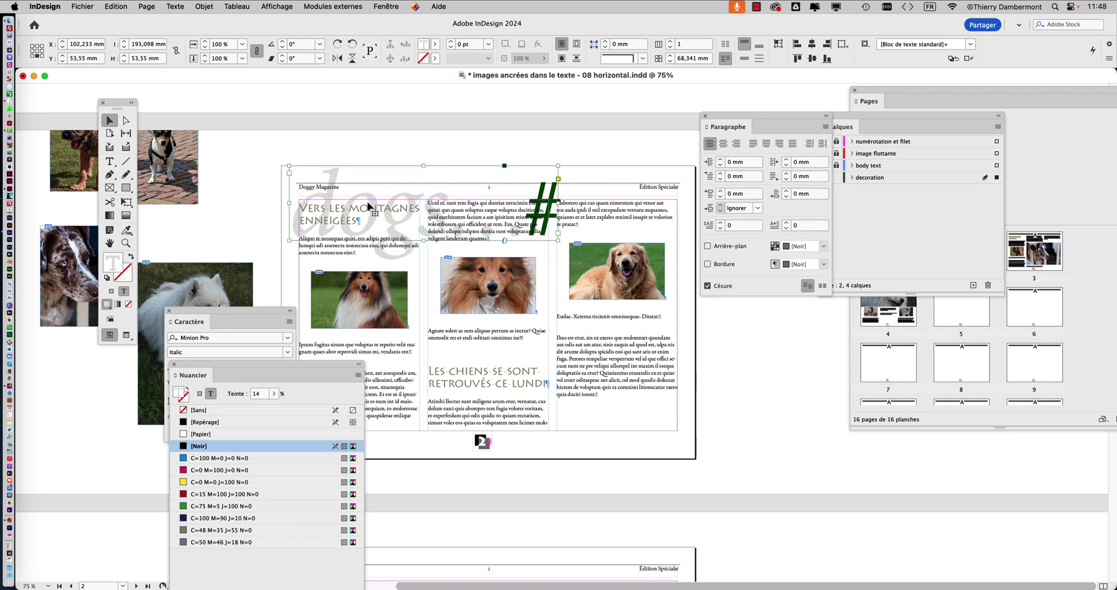